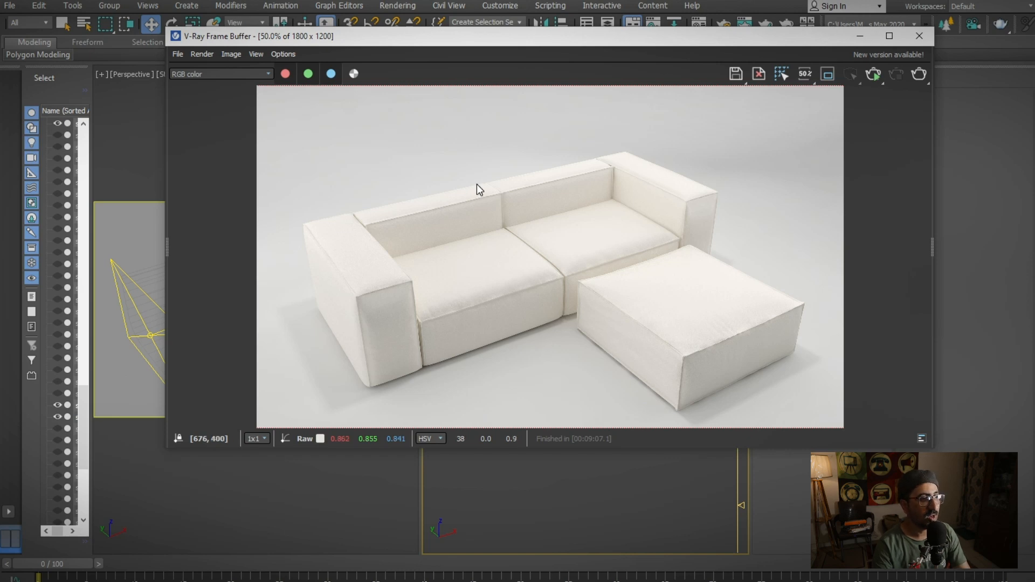
Step: Minimize the finished sofa render and show the whole studio scene in a maximized, shaded Perspective viewport
click(857, 36)
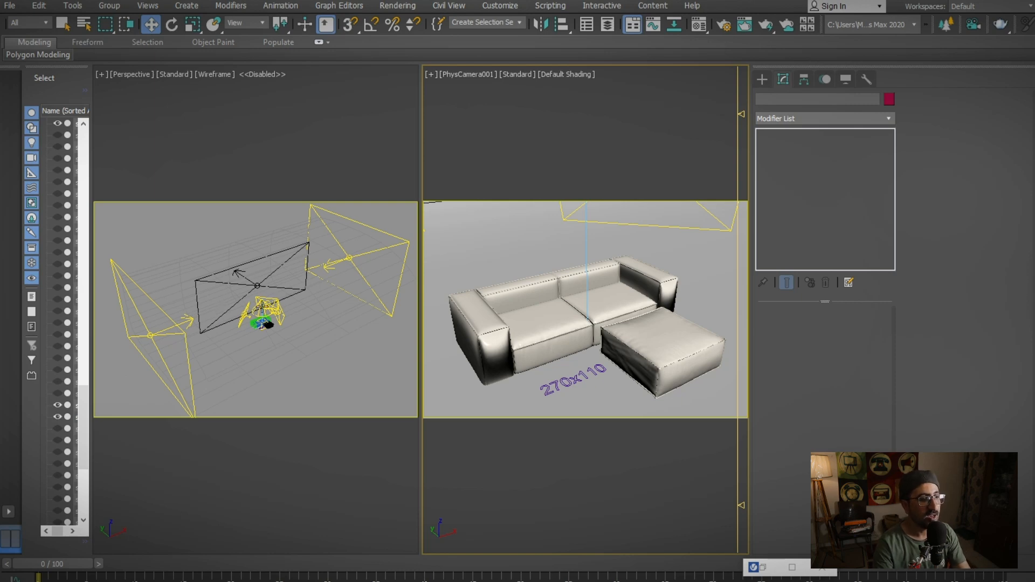
key(F3)
key(z)
scroll(256, 304, up, 5)
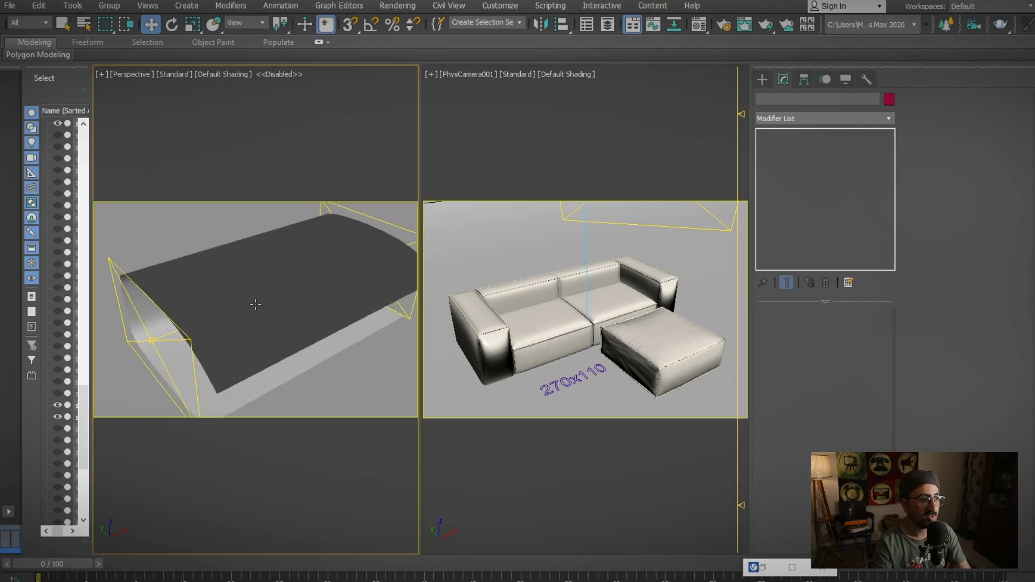
alt+middle_drag(262, 323, 294, 307)
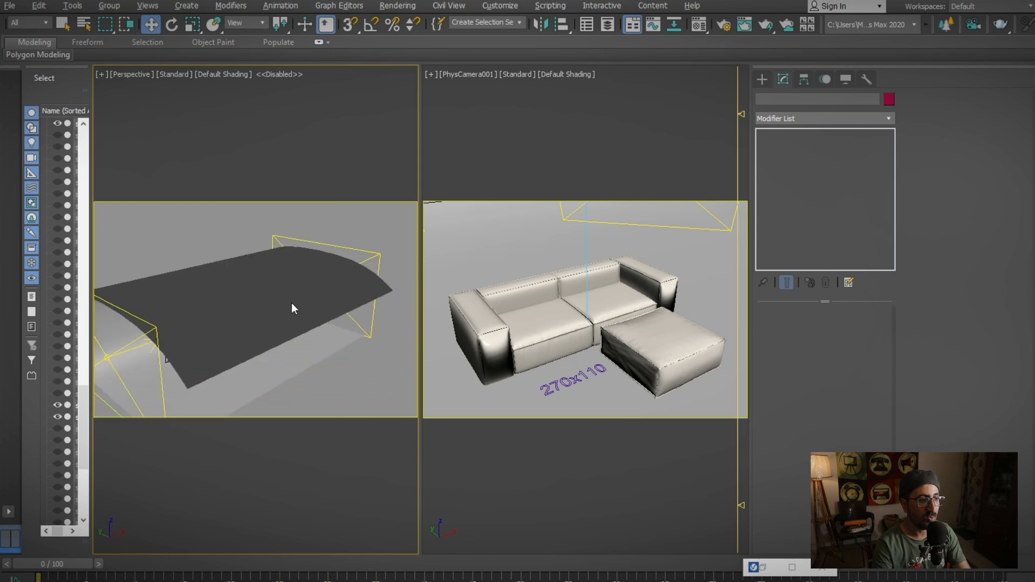
key(alt+w)
alt+middle_drag(396, 349, 353, 339)
scroll(399, 340, down, 4)
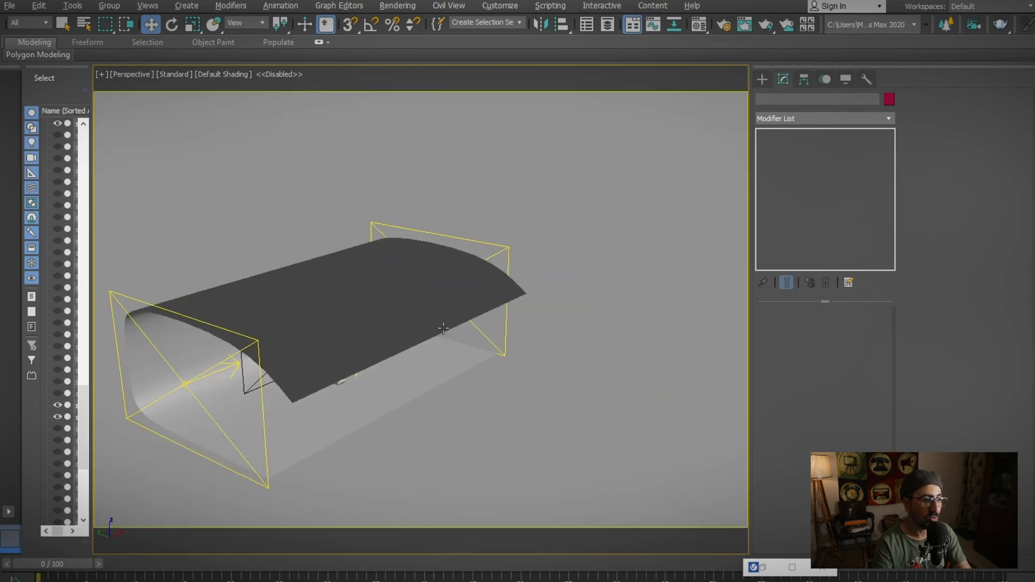
click(351, 334)
click(321, 306)
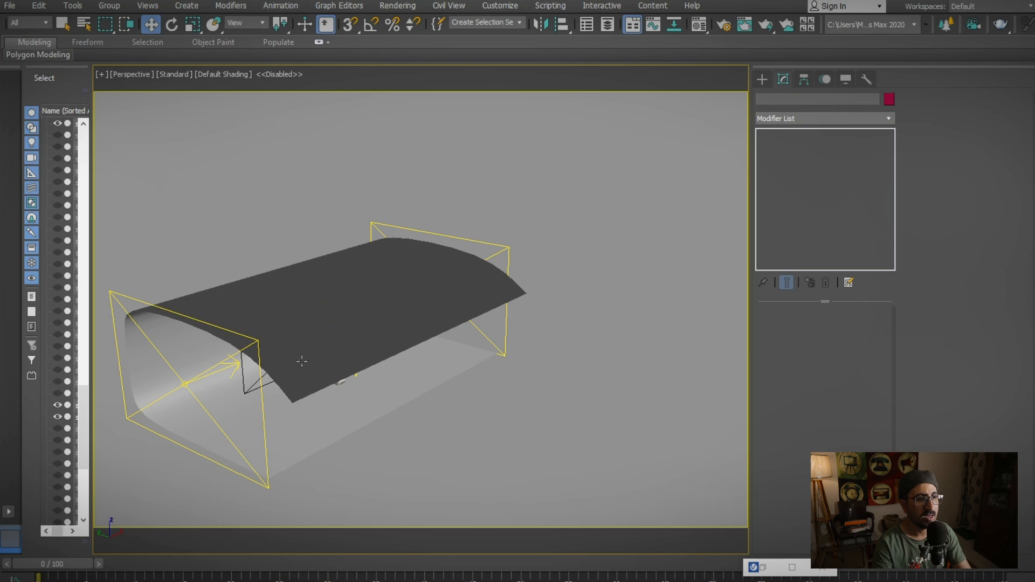
click(298, 380)
key(z)
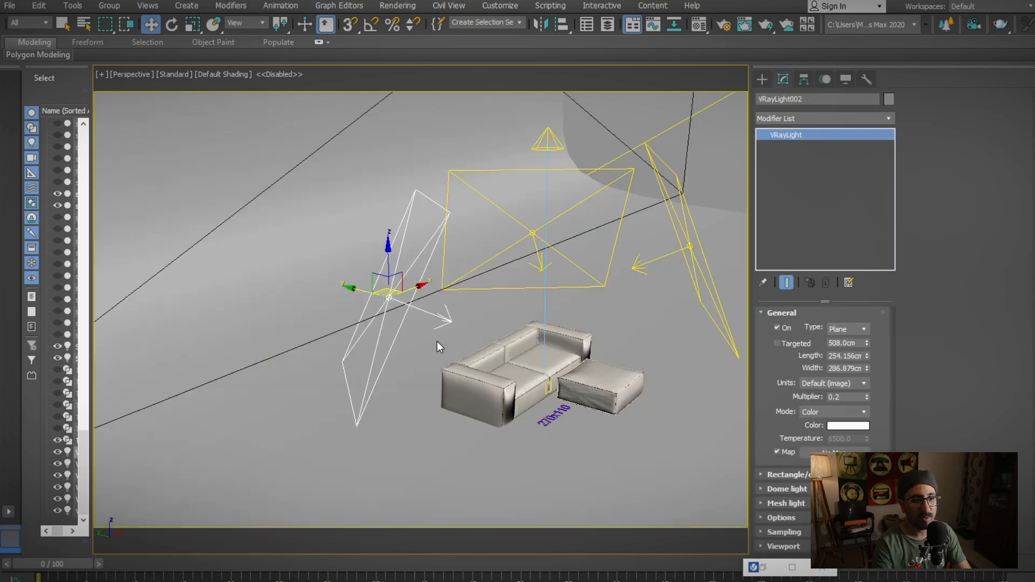
alt+middle_drag(436, 341, 542, 331)
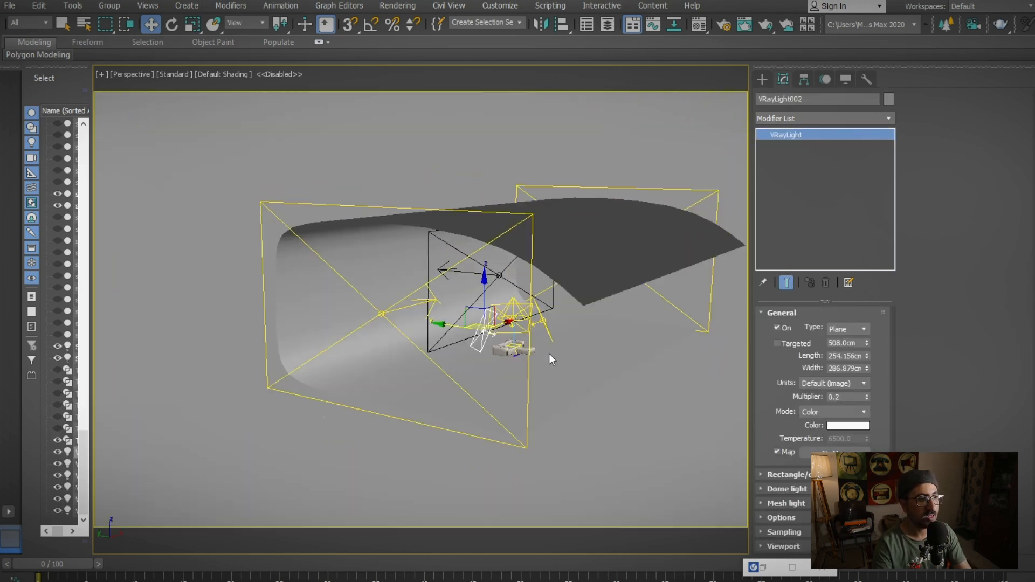
click(564, 375)
Step: Unfreeze all objects in the scene and select the curved backdrop plane in shaded display
key(F3)
right_click(309, 286)
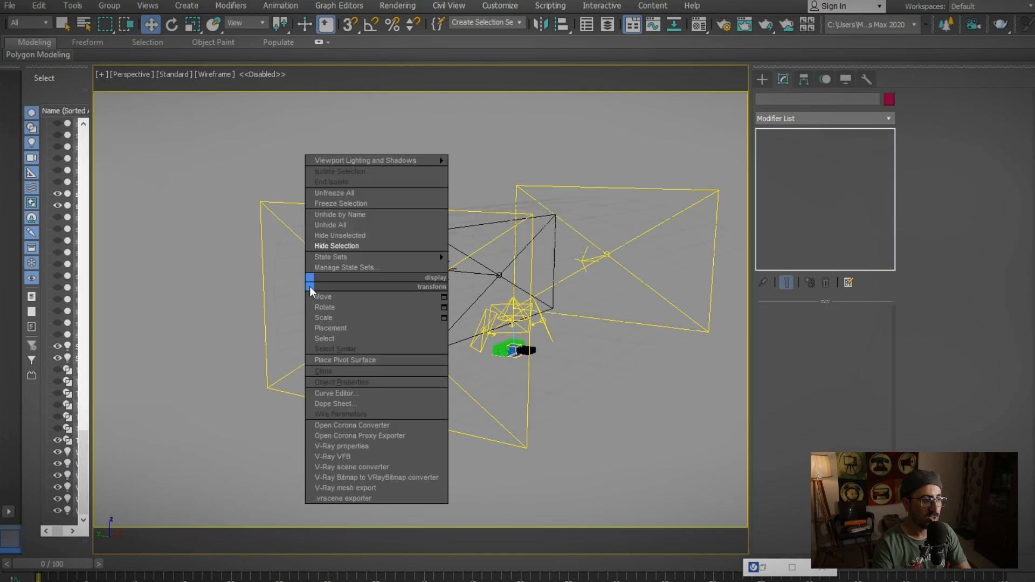
click(334, 196)
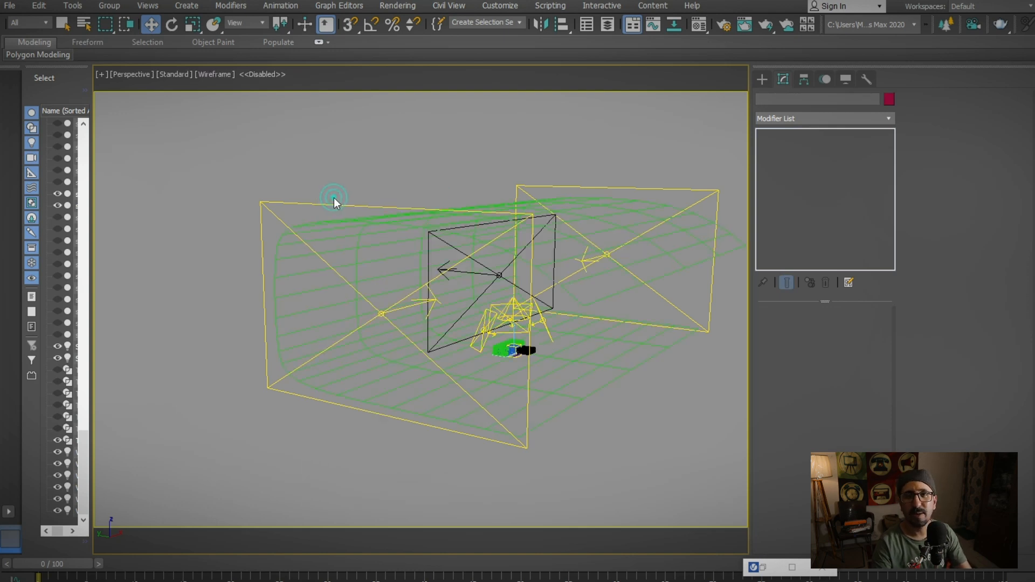
click(308, 289)
key(F3)
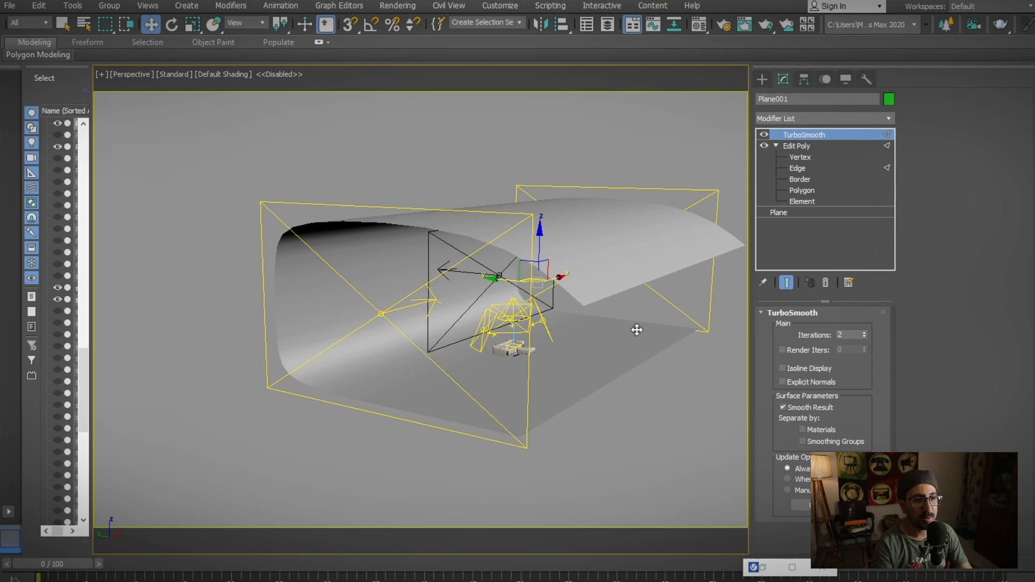
Step: Examine the curved studio backdrop, the surrounding lights and the sofa from several angles and distances
alt+middle_drag(562, 370, 621, 224)
scroll(619, 233, up, 5)
scroll(618, 239, down, 4)
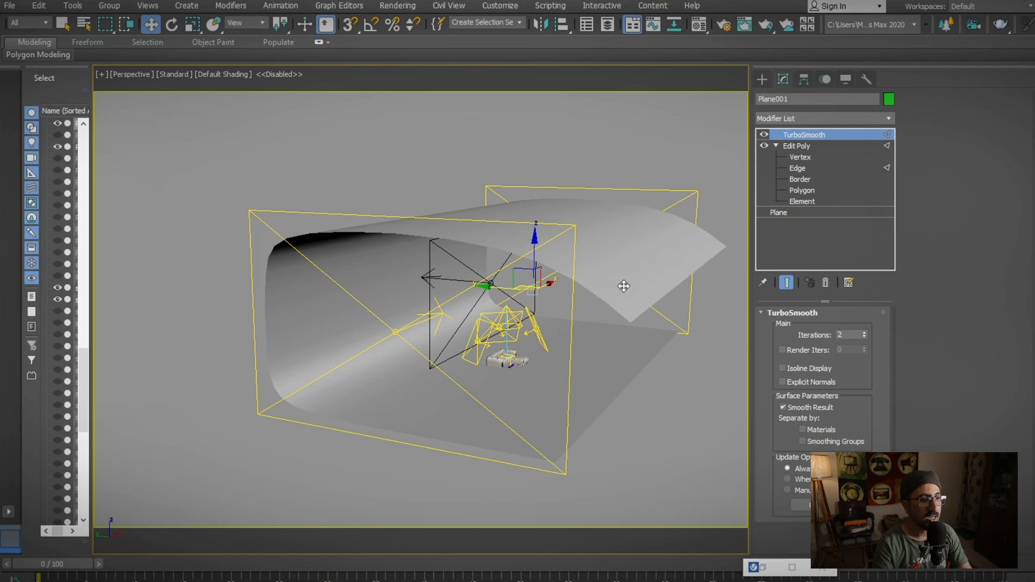
scroll(574, 353, up, 3)
mouse_move(574, 352)
alt+middle_down()
mouse_move(596, 340)
mouse_move(578, 339)
alt+middle_up()
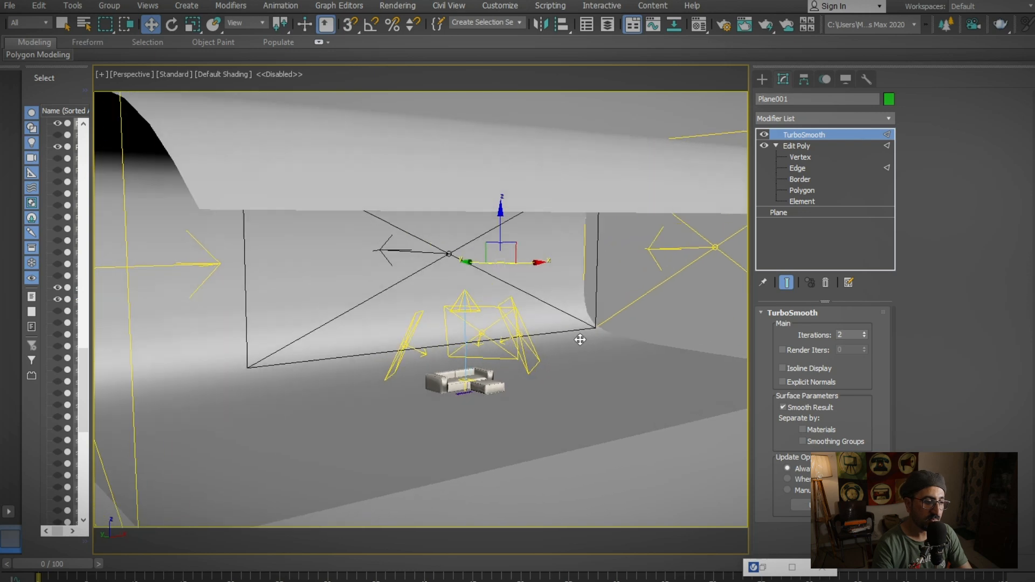
scroll(466, 331, up, 5)
scroll(466, 331, up, 6)
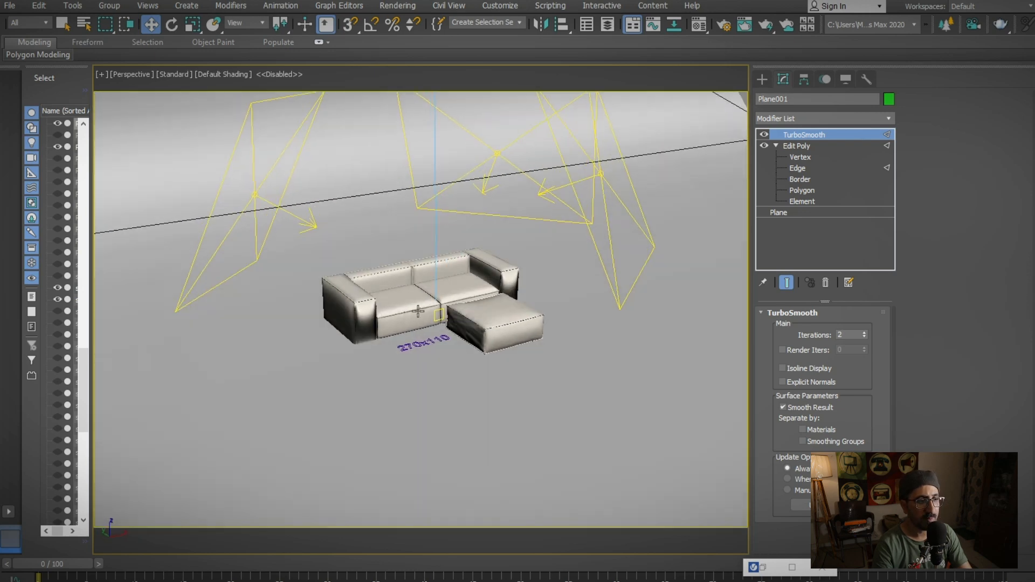
scroll(470, 303, down, 5)
alt+middle_drag(469, 299, 587, 317)
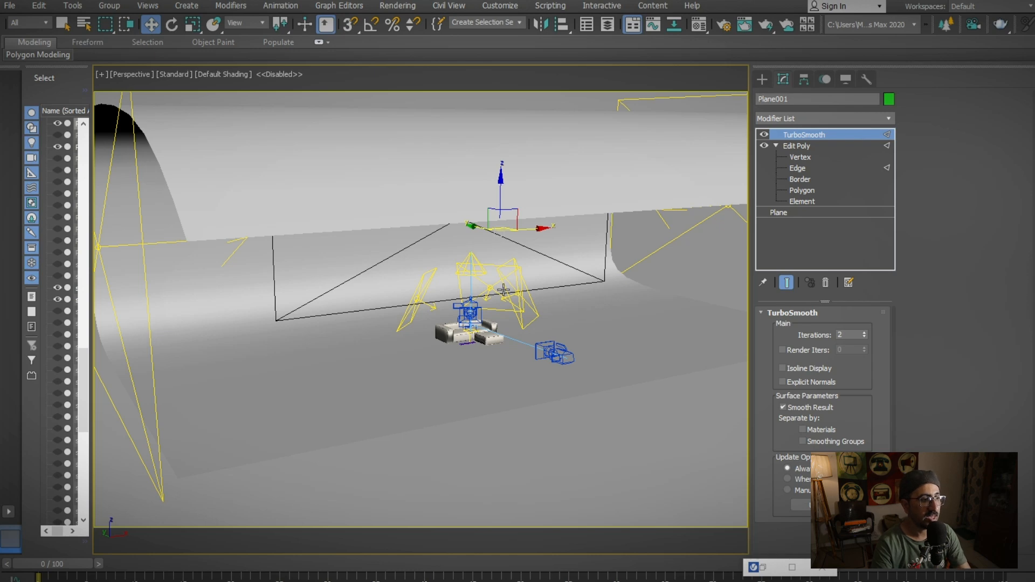
scroll(498, 288, up, 5)
Step: Switch to wireframe display and turn off the three plane lights around the sofa: VRayLight002, VRayLight003 and VRayLight007
key(F3)
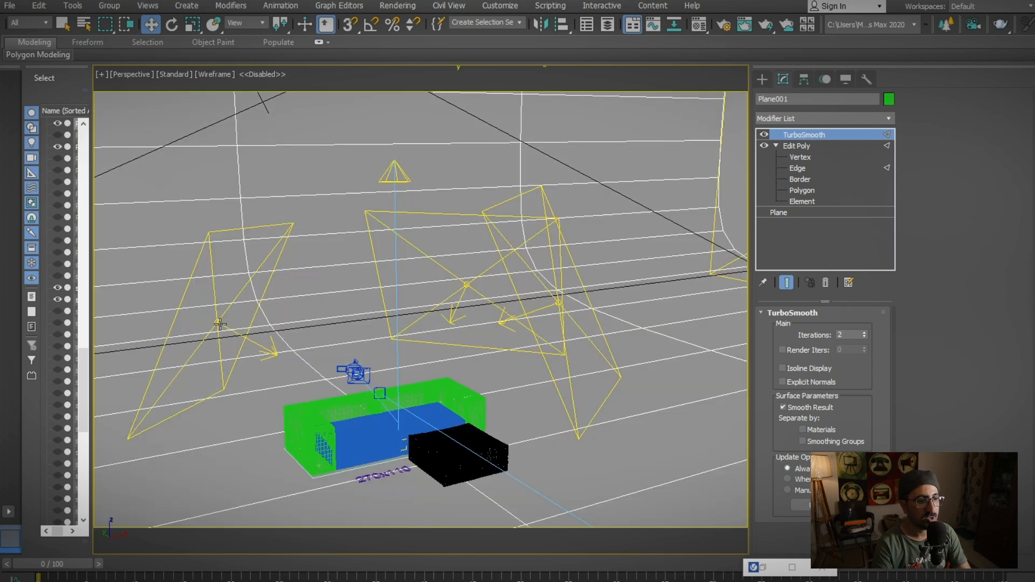
click(217, 322)
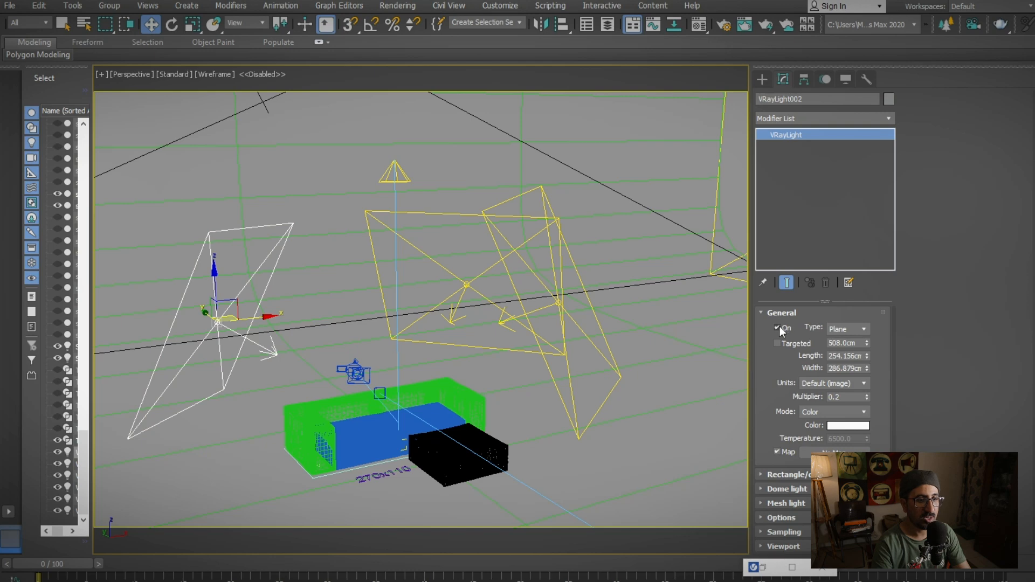
click(466, 284)
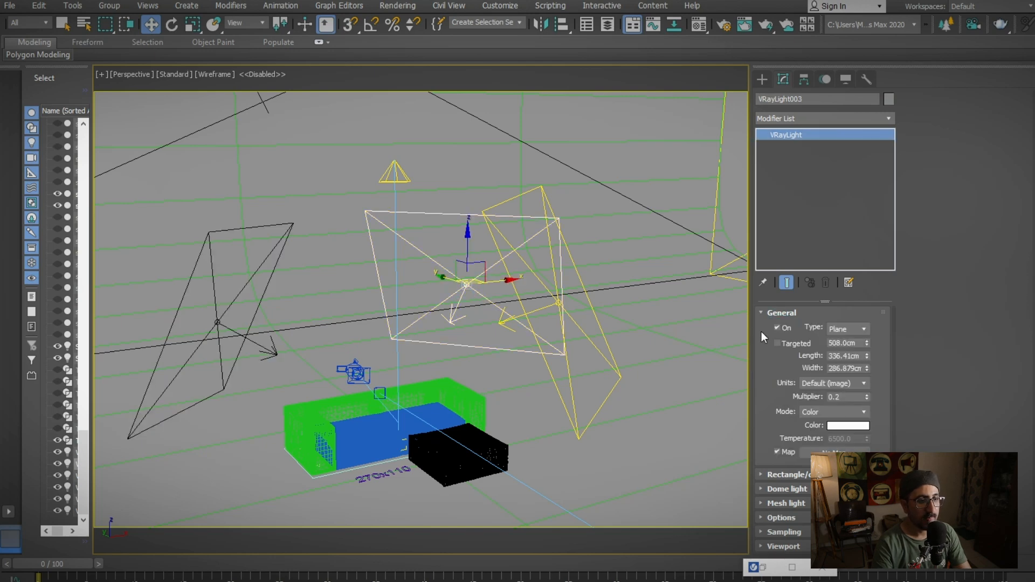
click(777, 328)
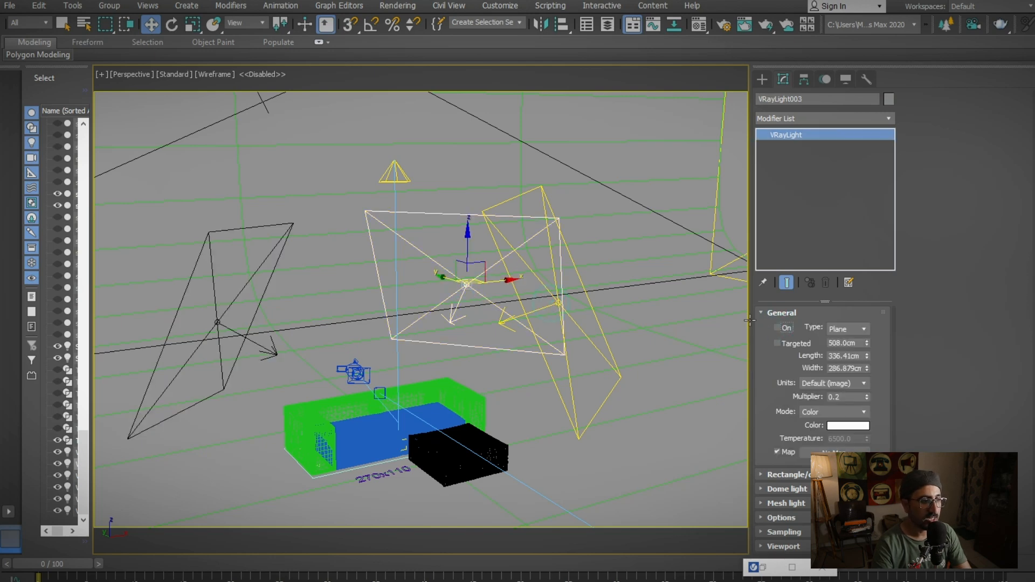
click(558, 303)
click(785, 329)
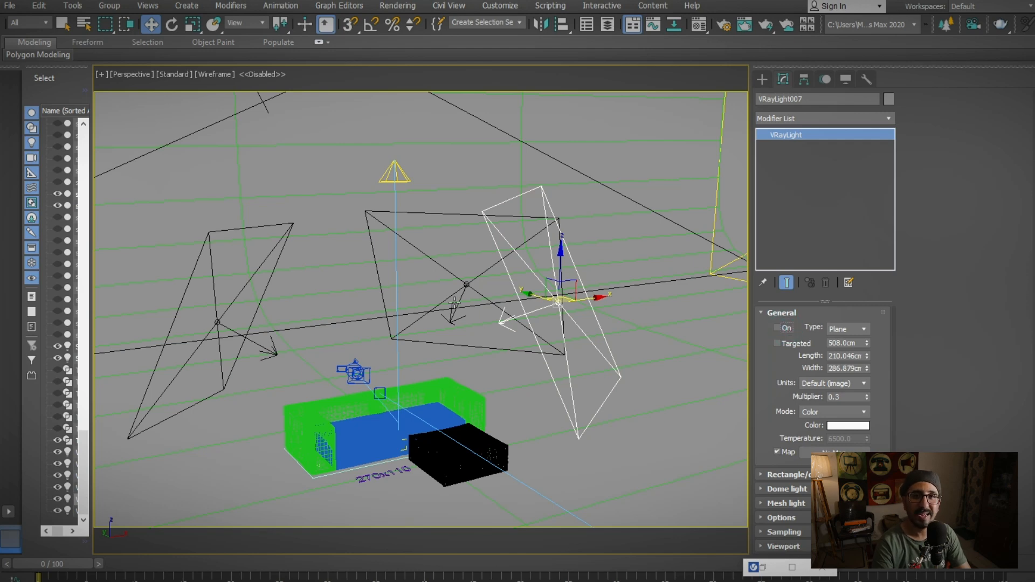
Step: Turn off the target spotlight above the sofa
click(418, 265)
alt+middle_drag(418, 265, 515, 221)
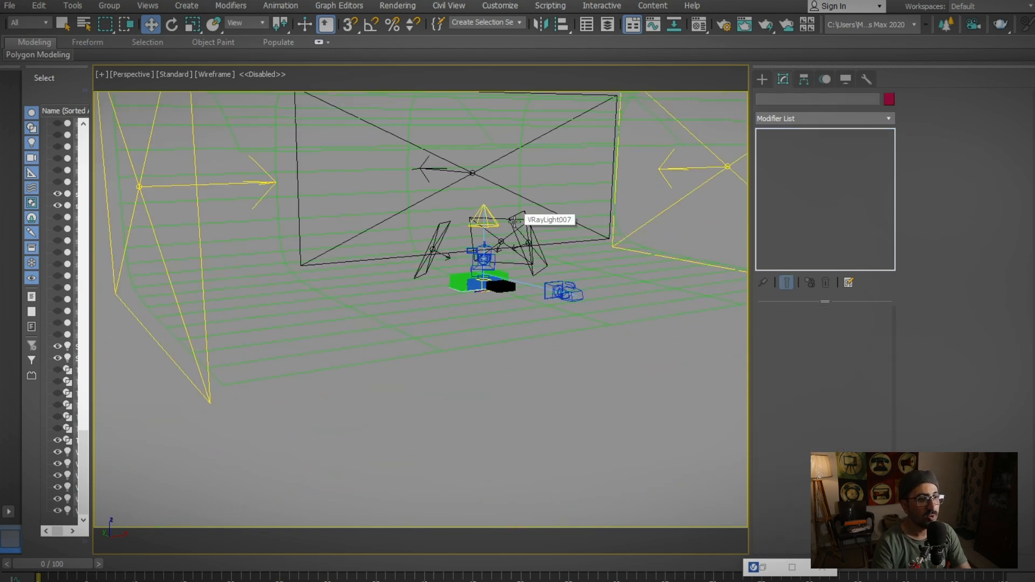
scroll(513, 234, up, 4)
scroll(515, 236, down, 6)
middle_drag(525, 242, 524, 250)
scroll(520, 246, up, 5)
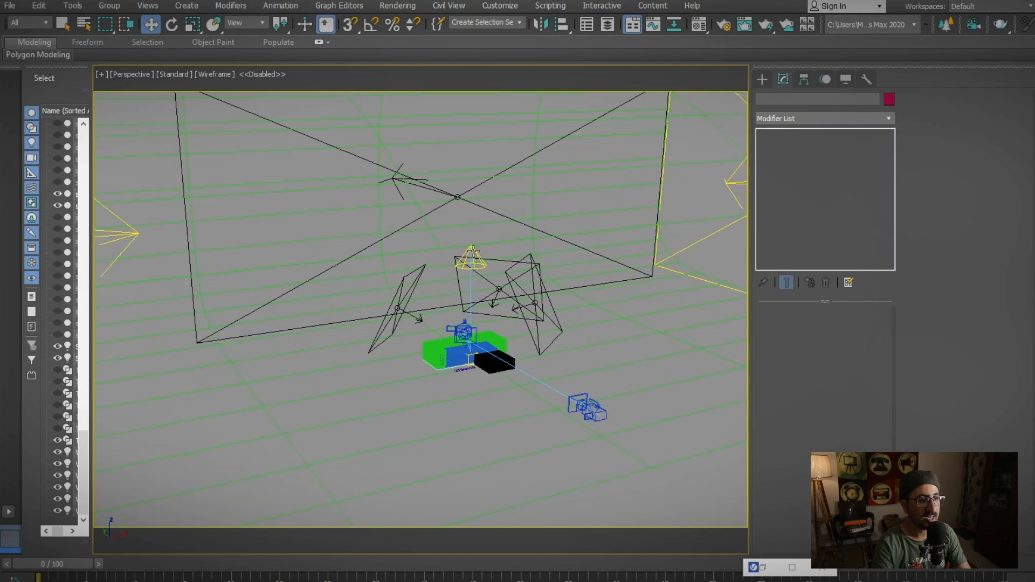
click(473, 249)
click(779, 341)
Step: Examine the remaining light setup, with the large side lights placed around the backdrop and sofa
scroll(508, 273, down, 5)
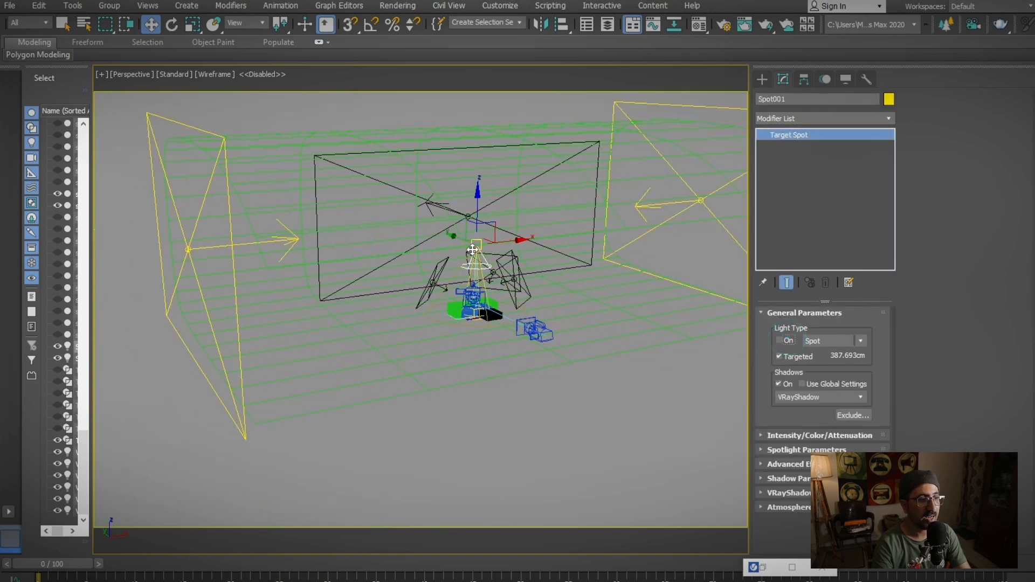
scroll(531, 342, up, 3)
alt+middle_drag(550, 324, 491, 292)
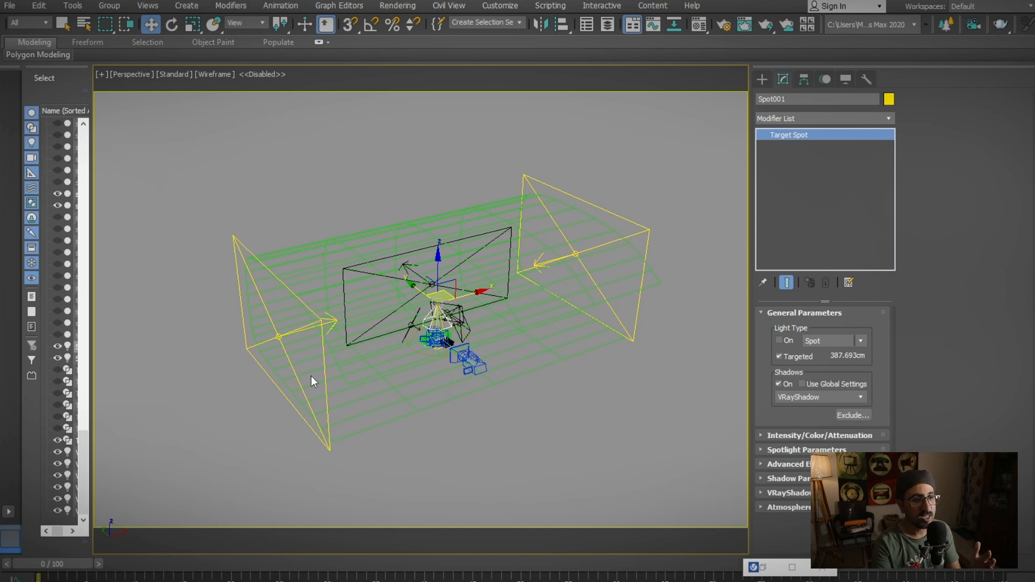
scroll(383, 333, up, 6)
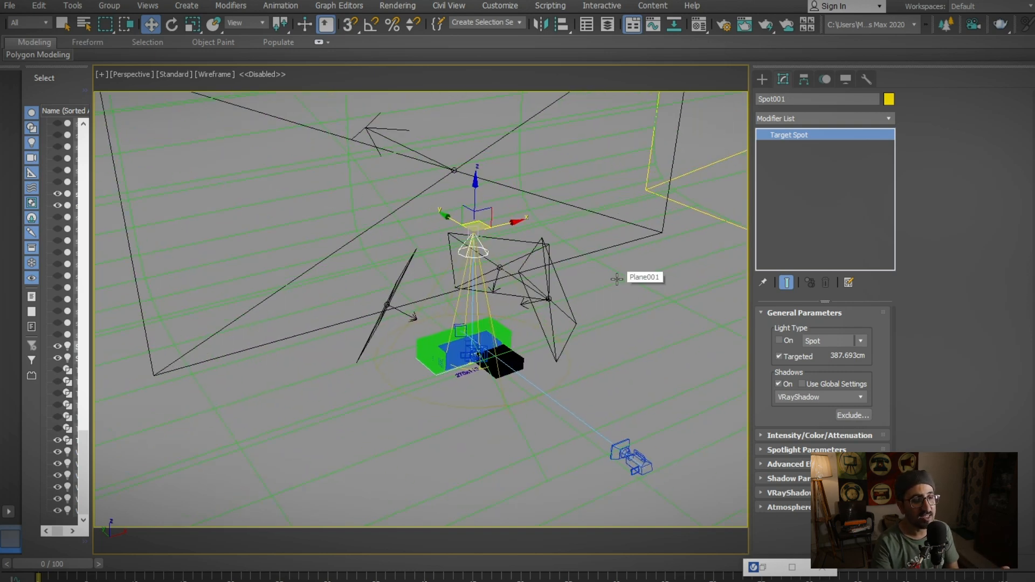
scroll(620, 280, down, 6)
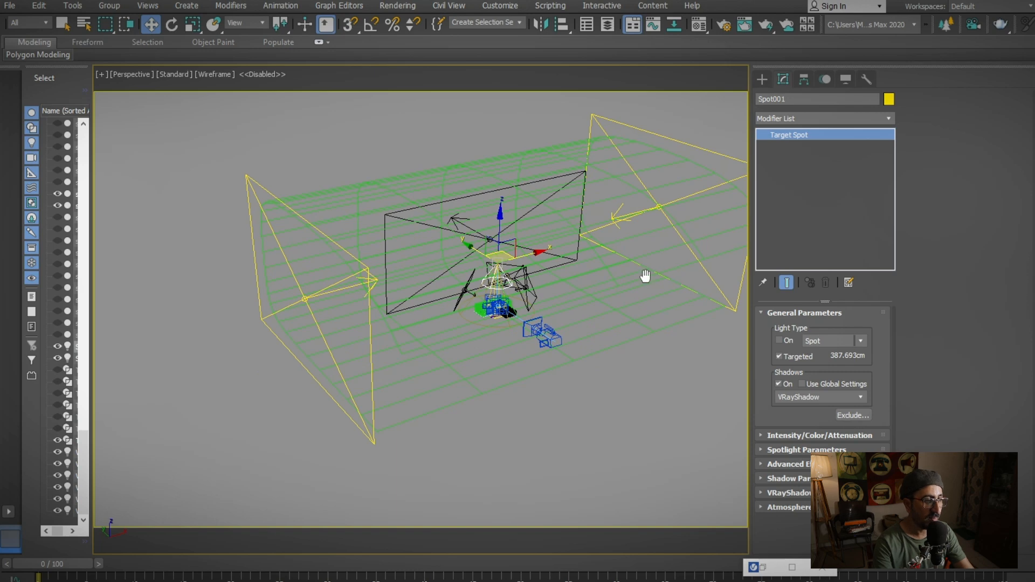
middle_drag(658, 277, 596, 289)
scroll(502, 291, up, 3)
Step: Restore the side-by-side Perspective and camera viewports, show safe frames in Perspective and frame the whole light setup there
key(c)
double_click(478, 217)
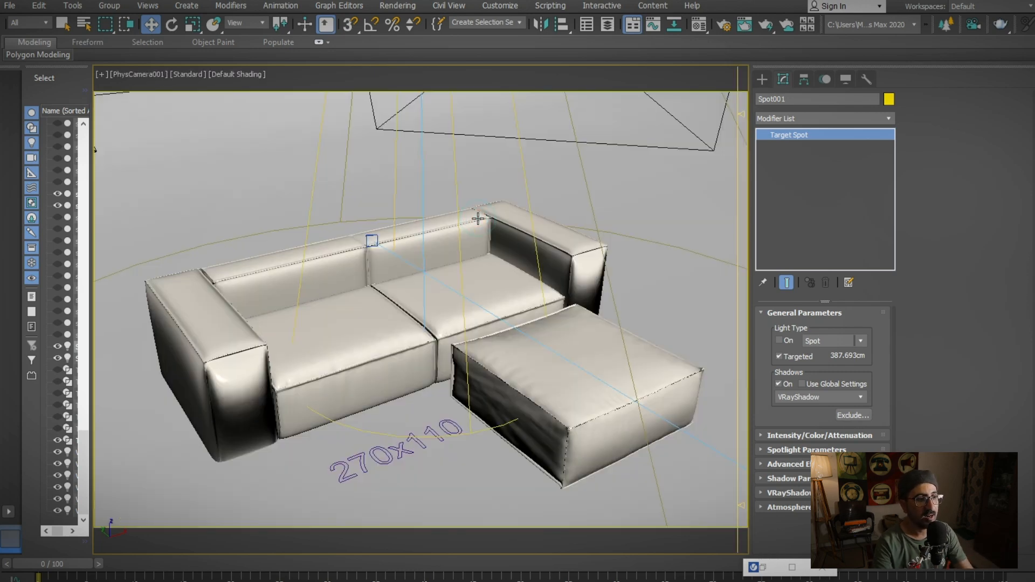
key(alt+w)
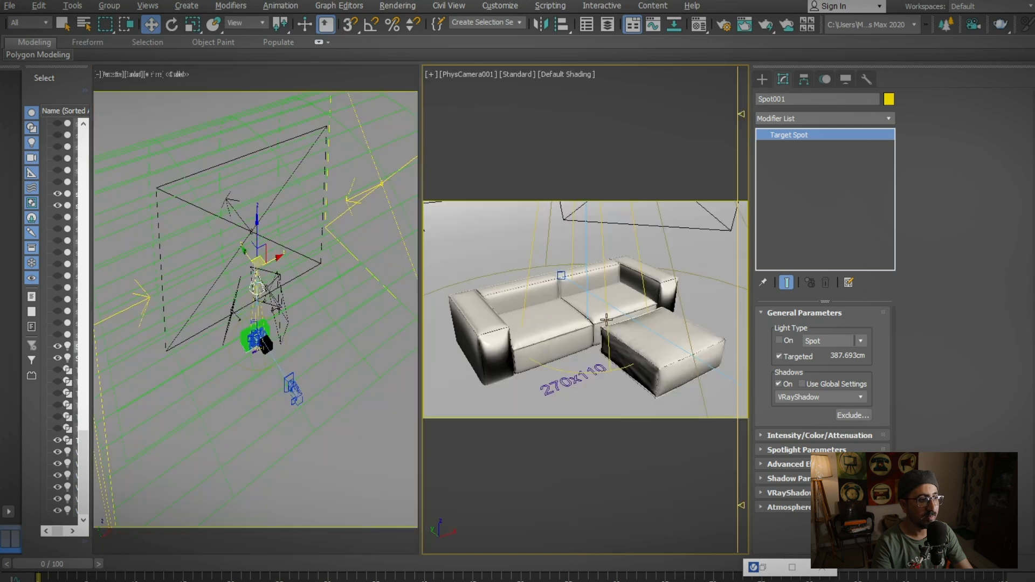
middle_click(270, 304)
key(shift+f)
scroll(270, 305, down, 4)
scroll(237, 273, up, 2)
scroll(247, 301, up, 4)
middle_drag(238, 274, 296, 268)
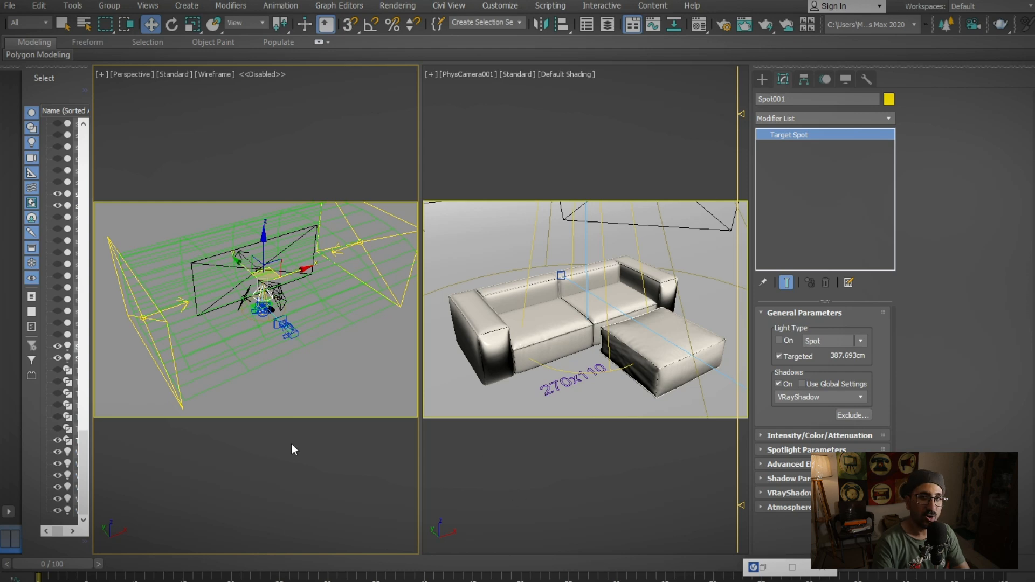
alt+middle_drag(200, 351, 200, 321)
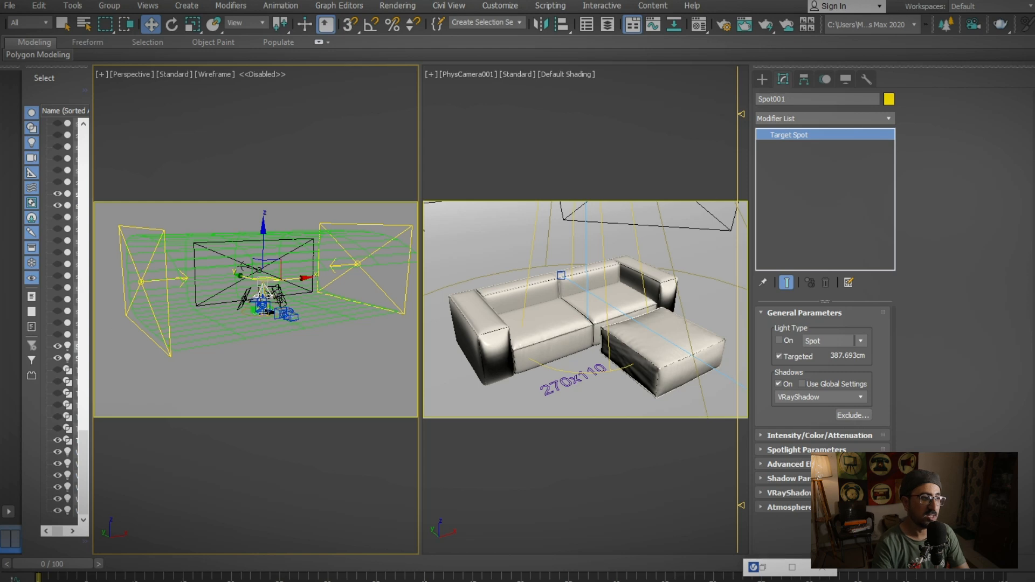
Step: Examine the saved sofa render 1.jpg and minimize its window
key(alt+Tab)
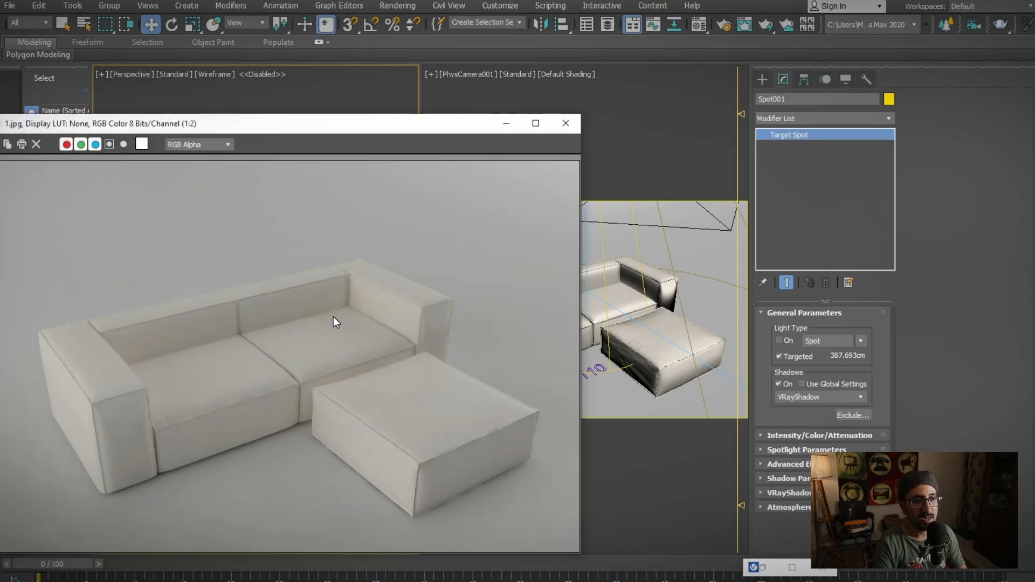
drag(353, 123, 485, 110)
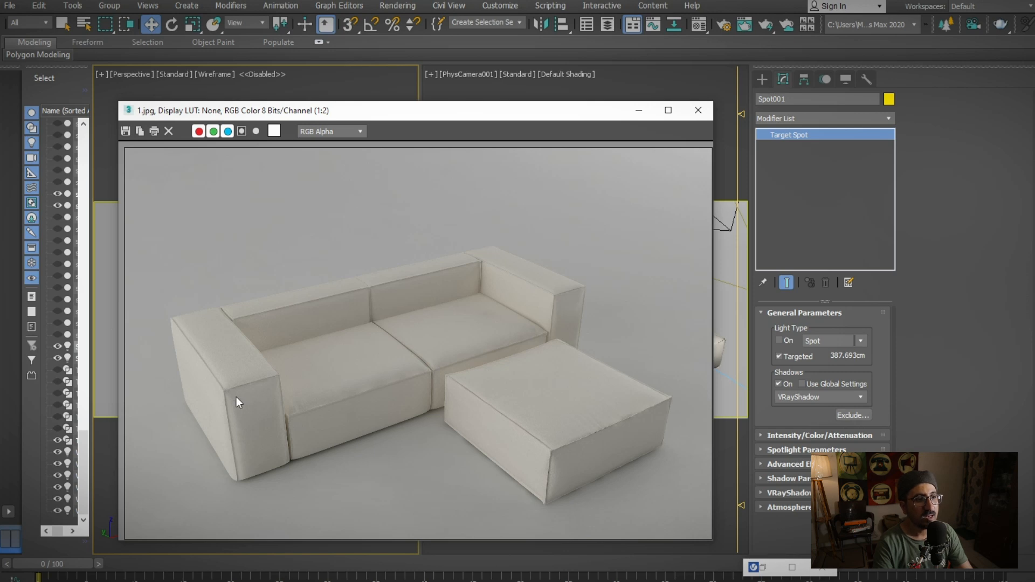
click(637, 110)
Step: Turn the plane light VRayLight002 beside the sofa back on
scroll(252, 279, up, 5)
scroll(253, 279, down, 1)
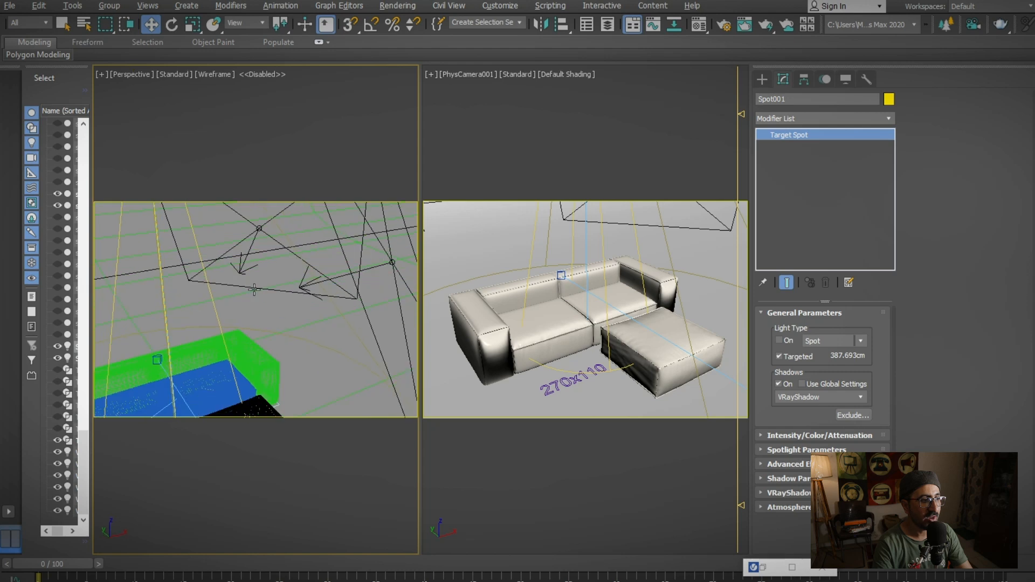
click(290, 296)
scroll(302, 308, down, 3)
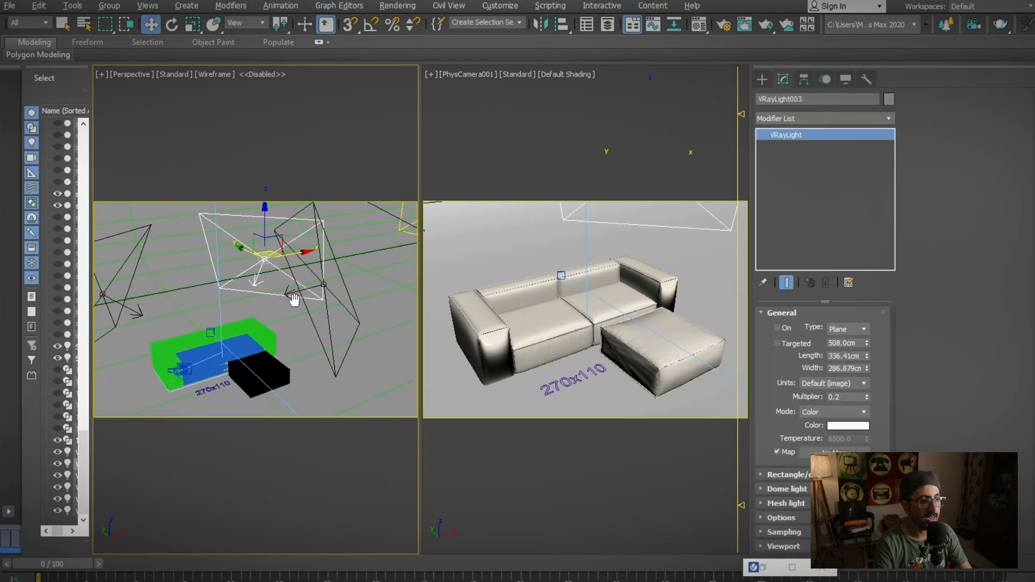
click(220, 315)
alt+middle_drag(326, 330, 272, 328)
click(785, 328)
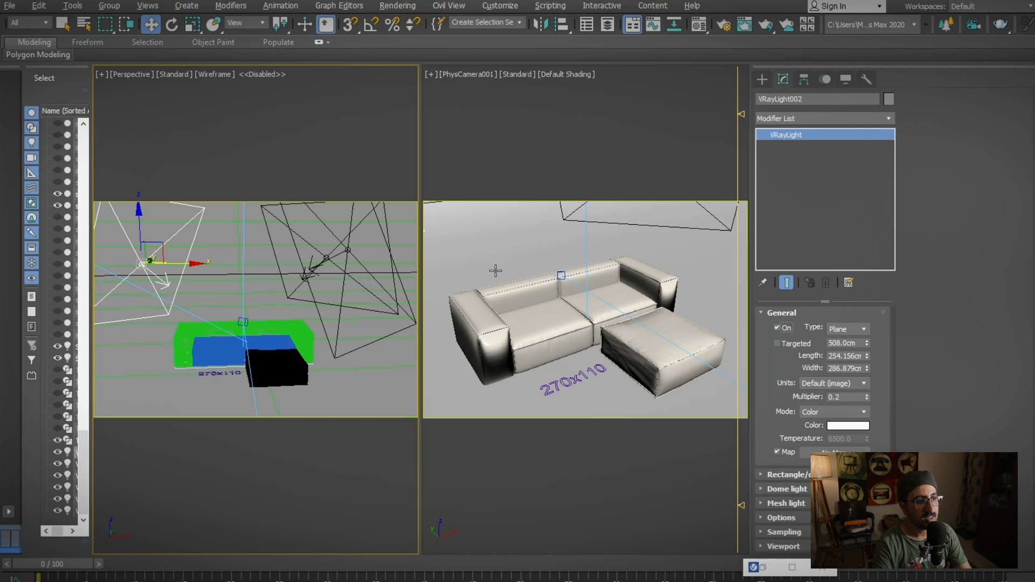
Step: Bring up the saved sofa render 3.jpg
key(alt+Tab)
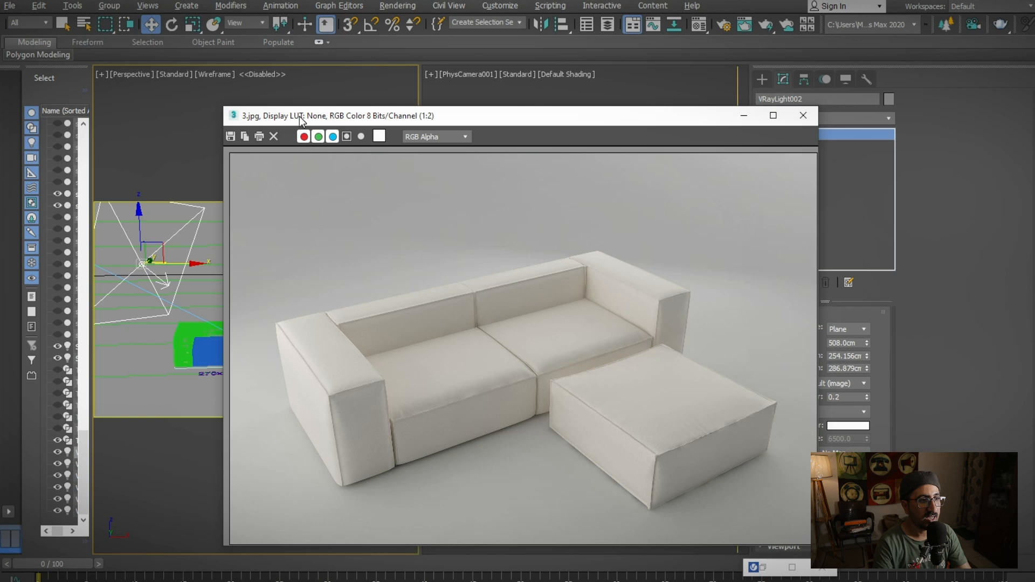
Step: Bring up the saved sofa render 2.jpg and clear the renders 3.jpg and 4.jpg out of the way
drag(301, 120, 434, 116)
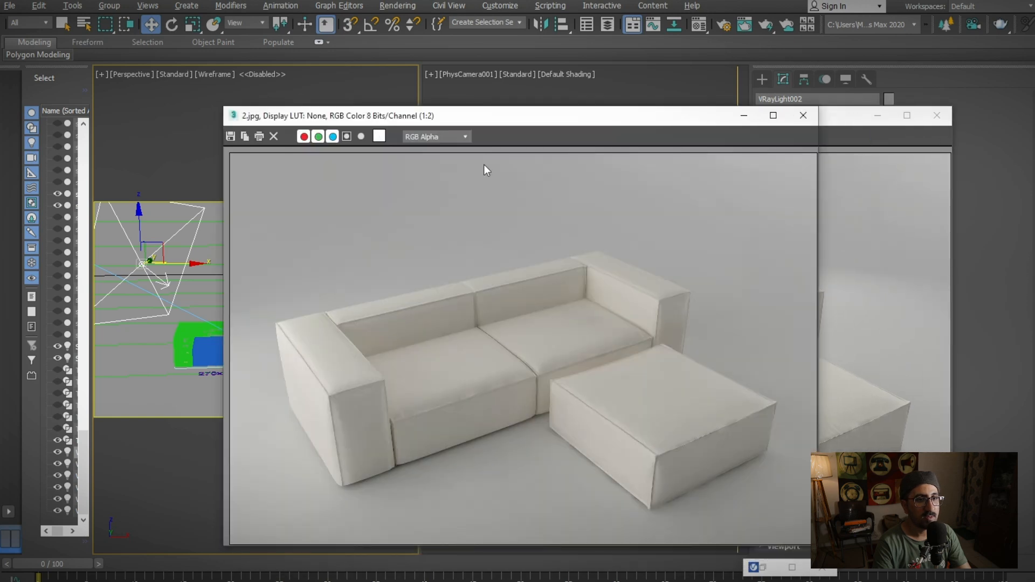
drag(464, 118, 440, 74)
click(936, 116)
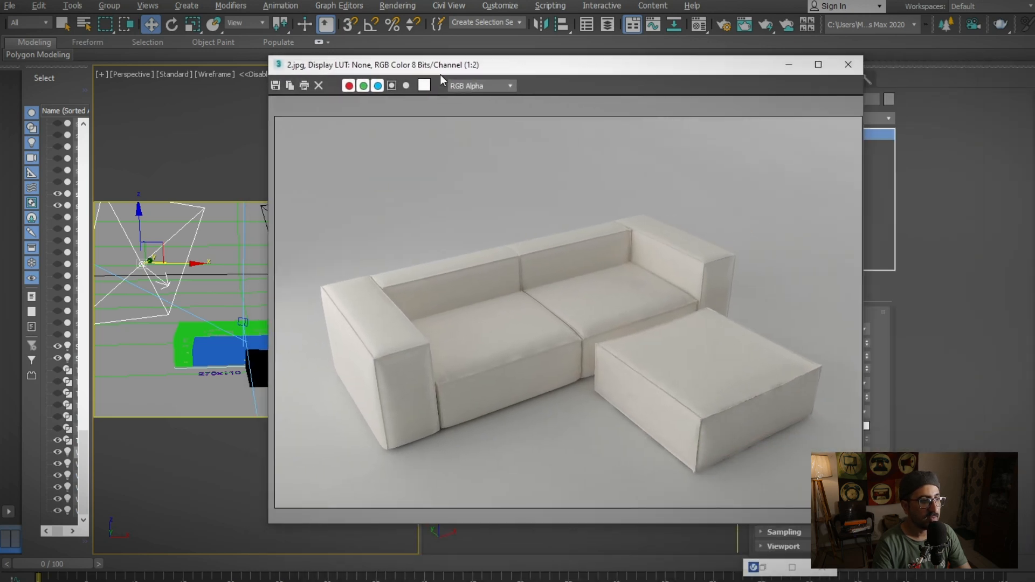
key(alt+Tab)
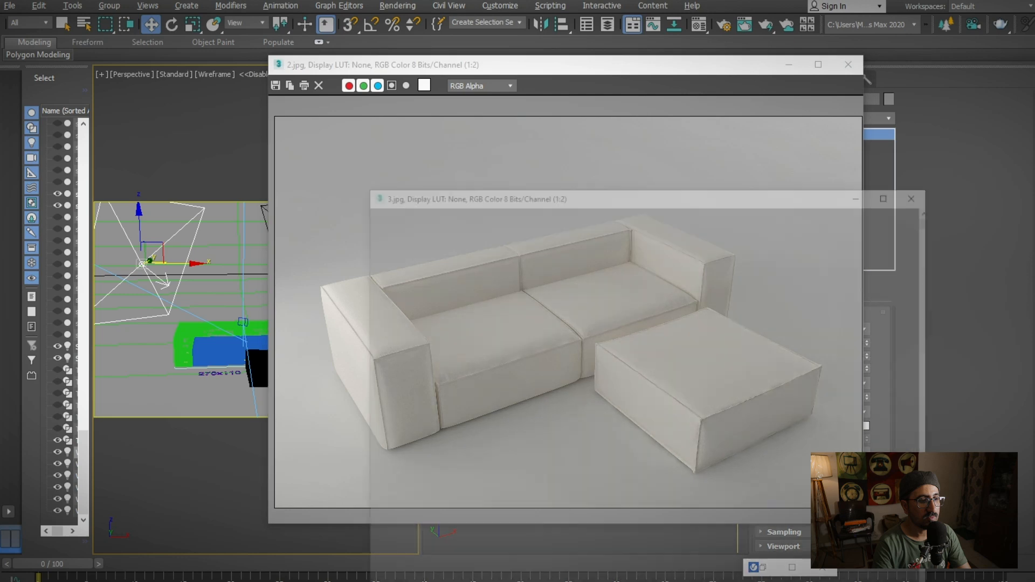
click(883, 115)
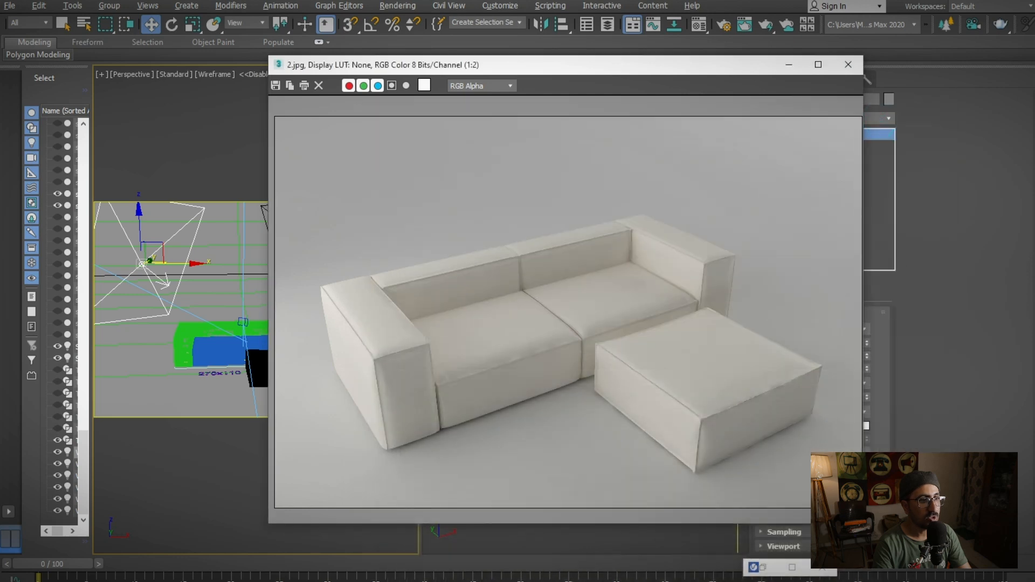
key(alt+Tab)
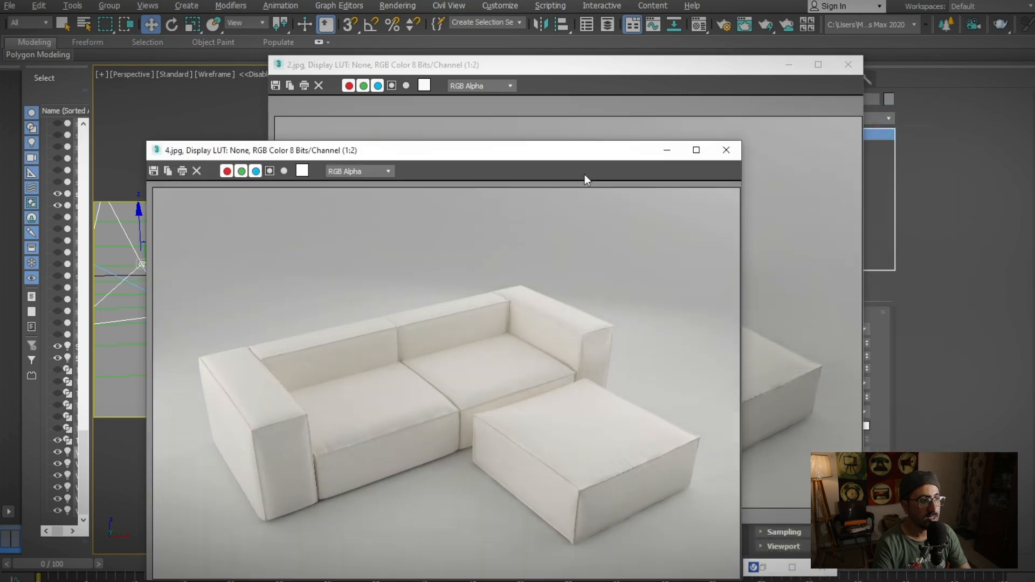
click(667, 151)
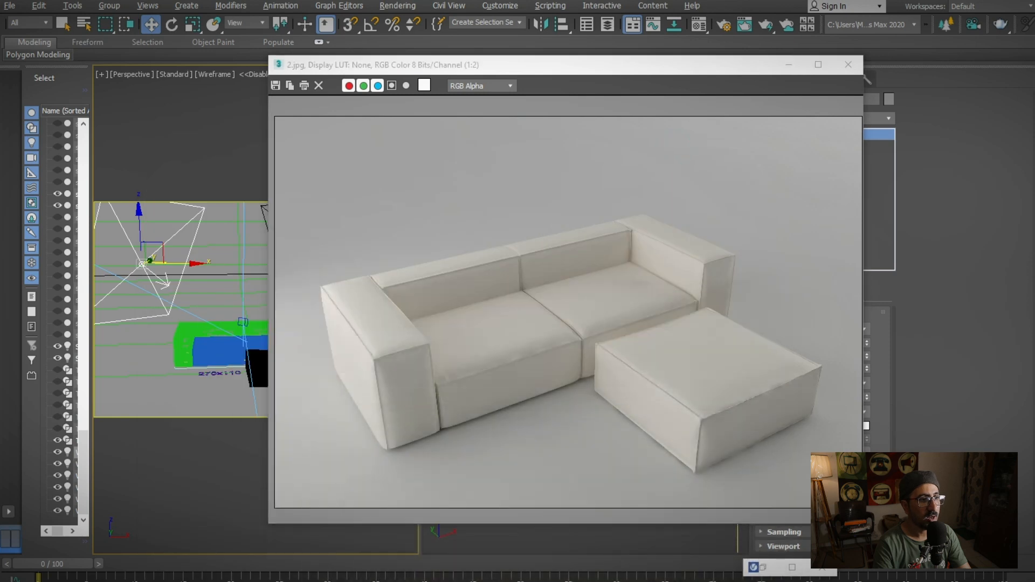
Step: Bring up the saved render 1.jpg next to 2.jpg and compare the sofa lighting in both against the light setup
key(alt+Tab)
drag(554, 115, 503, 125)
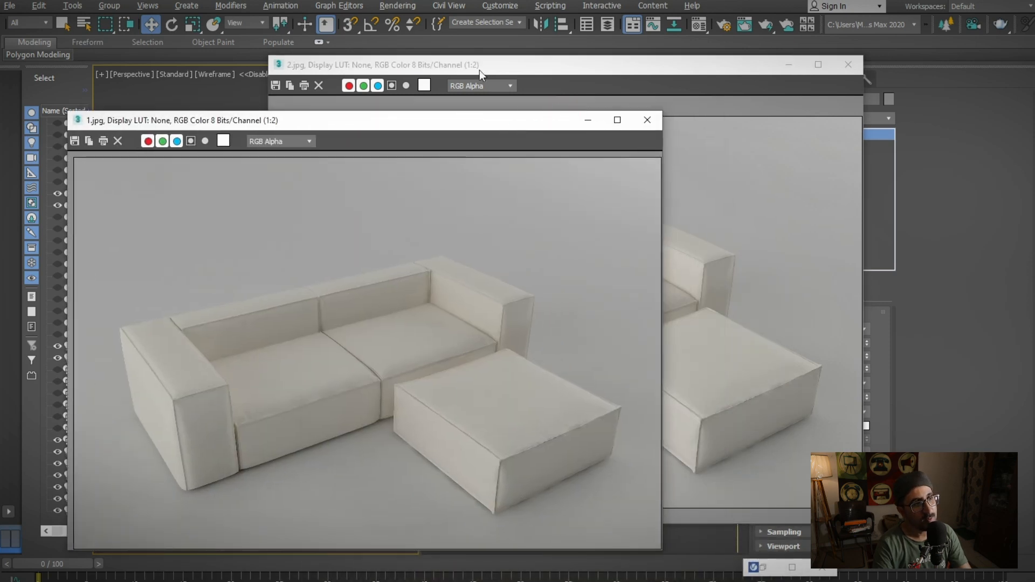
drag(469, 63, 584, 61)
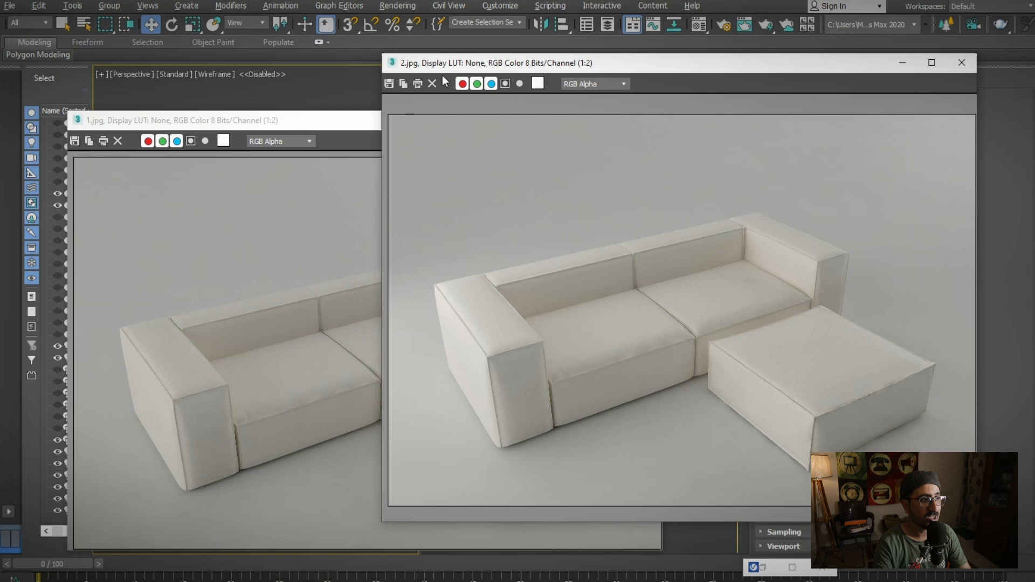
drag(435, 66, 464, 59)
drag(197, 125, 280, 394)
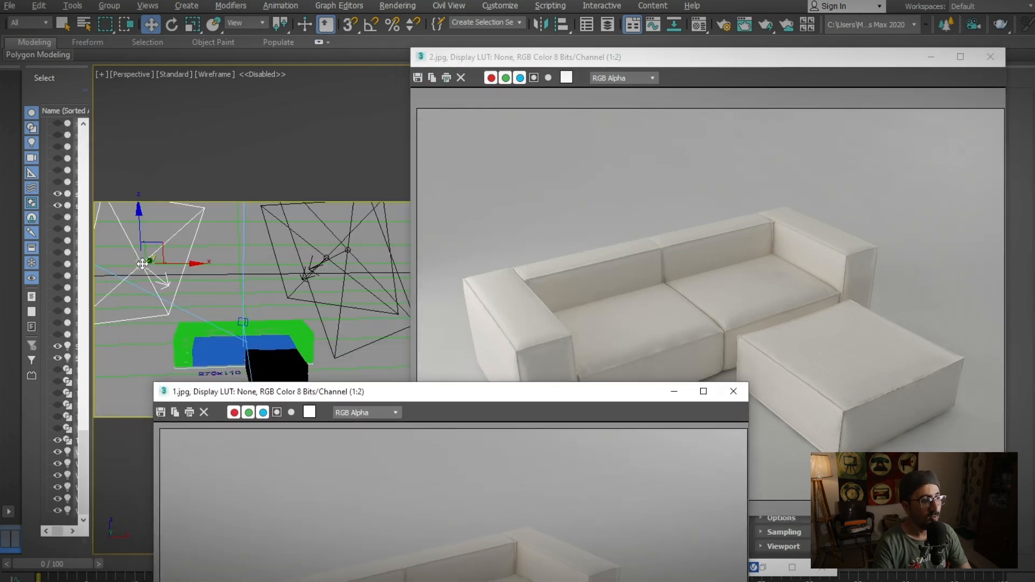
drag(238, 398, 189, 176)
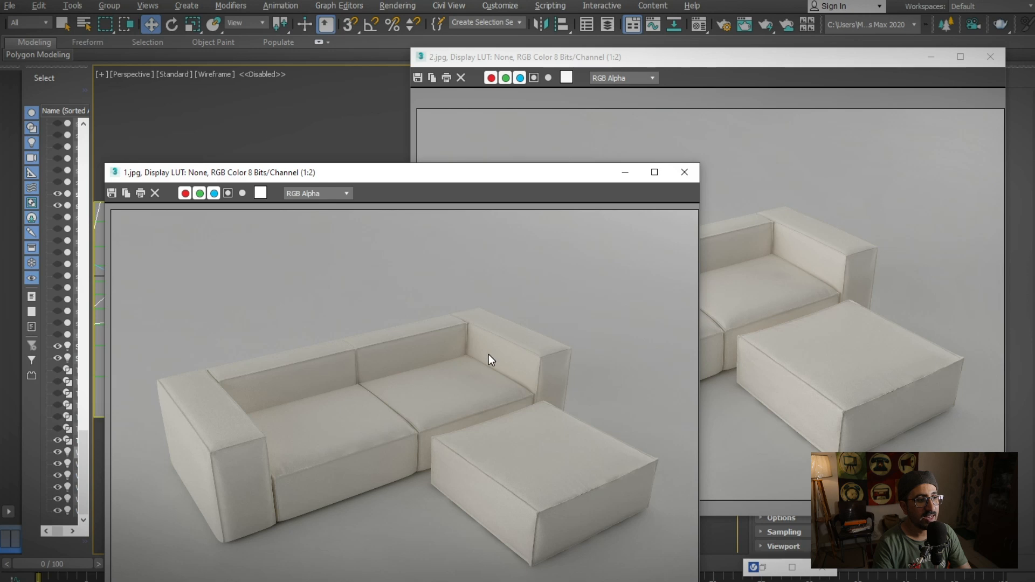
drag(396, 183, 352, 473)
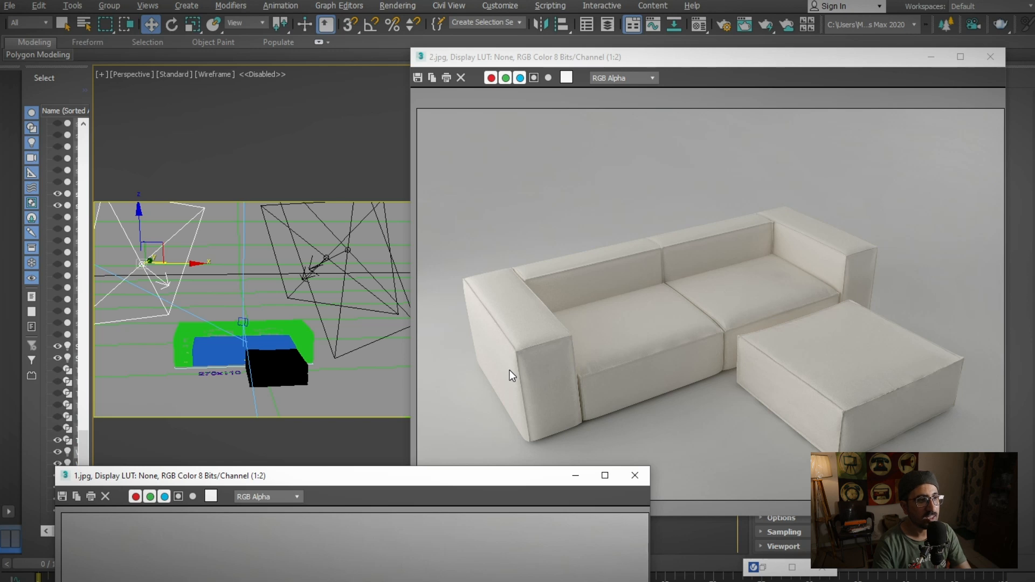
Step: Put the renders 1.jpg and 2.jpg aside and turn on the plane light VRayLight003 above the sofa
click(573, 477)
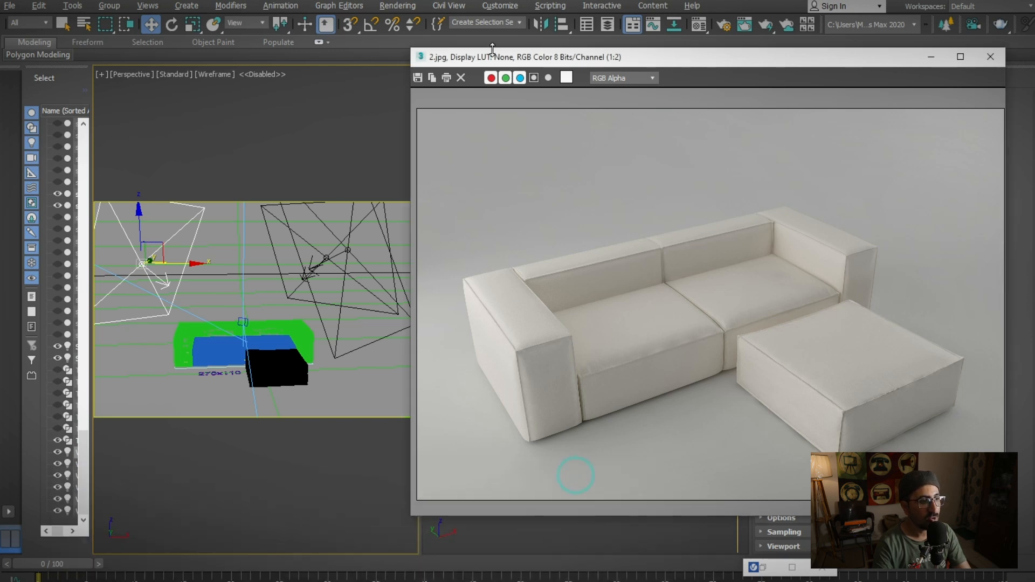
drag(504, 57, 136, 409)
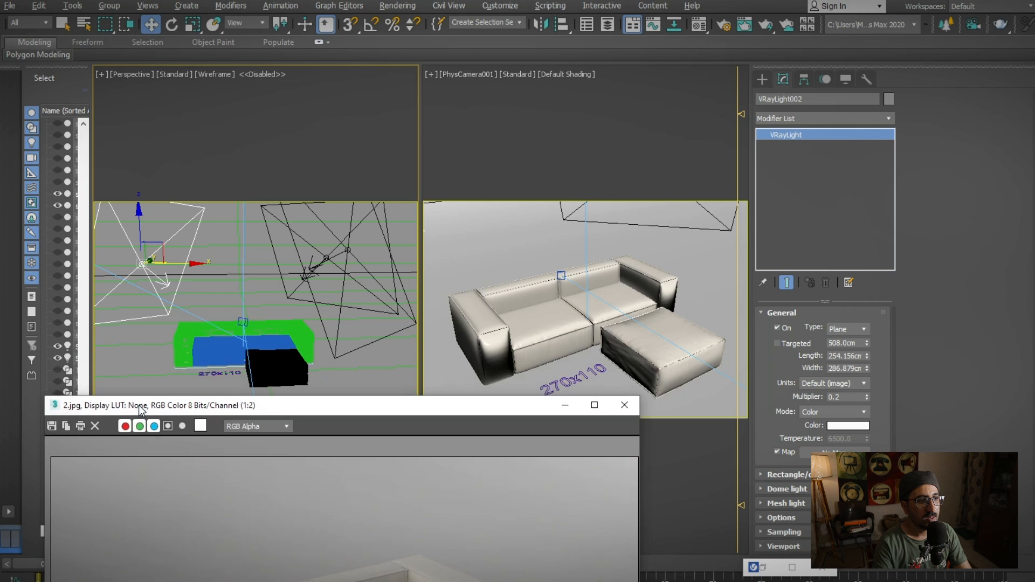
click(271, 237)
click(783, 328)
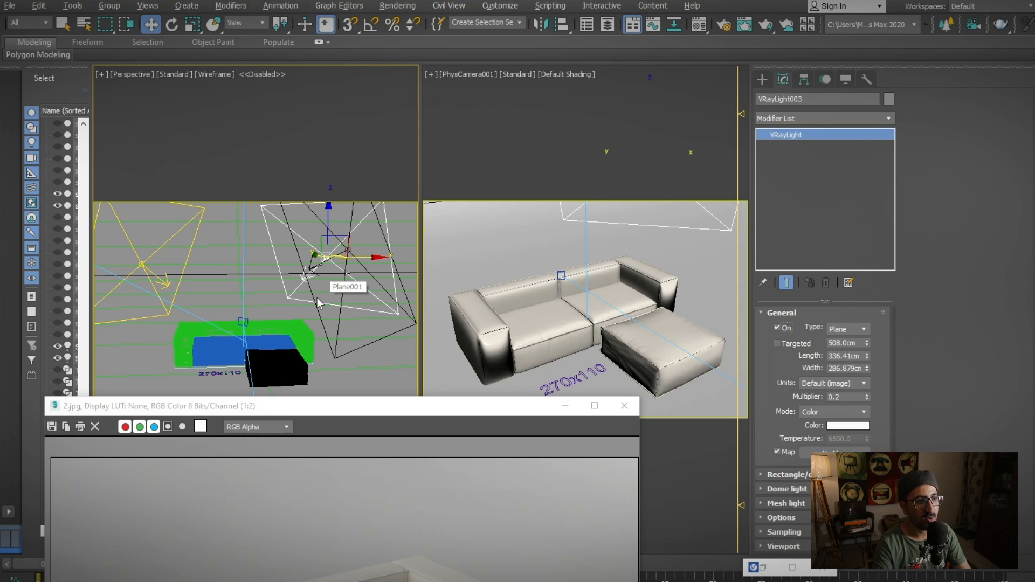
alt+middle_drag(320, 304, 301, 283)
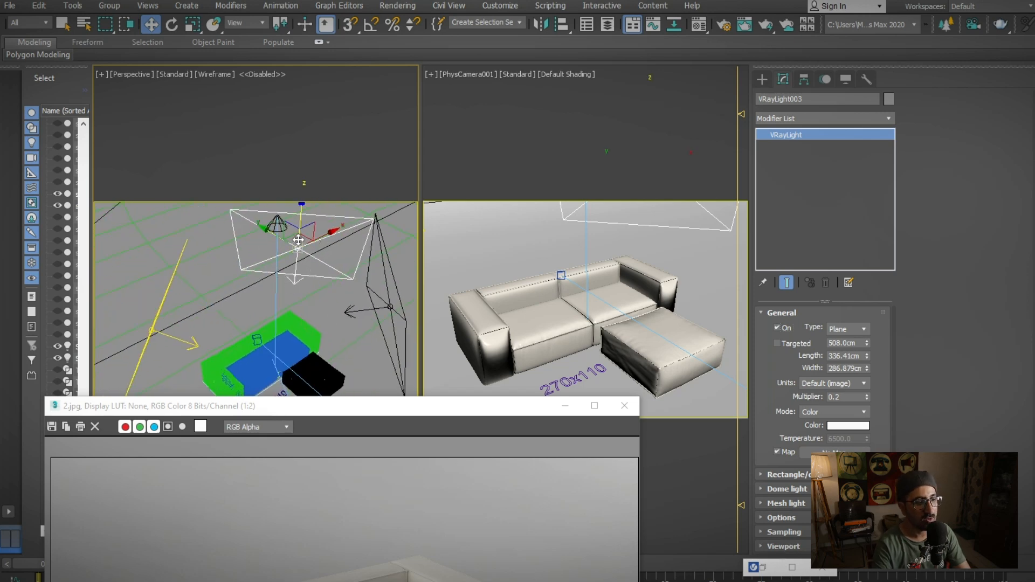
Step: Show the saved renders 2.jpg and 3.jpg side by side and compare the light on the sofa and background
drag(399, 405, 380, 79)
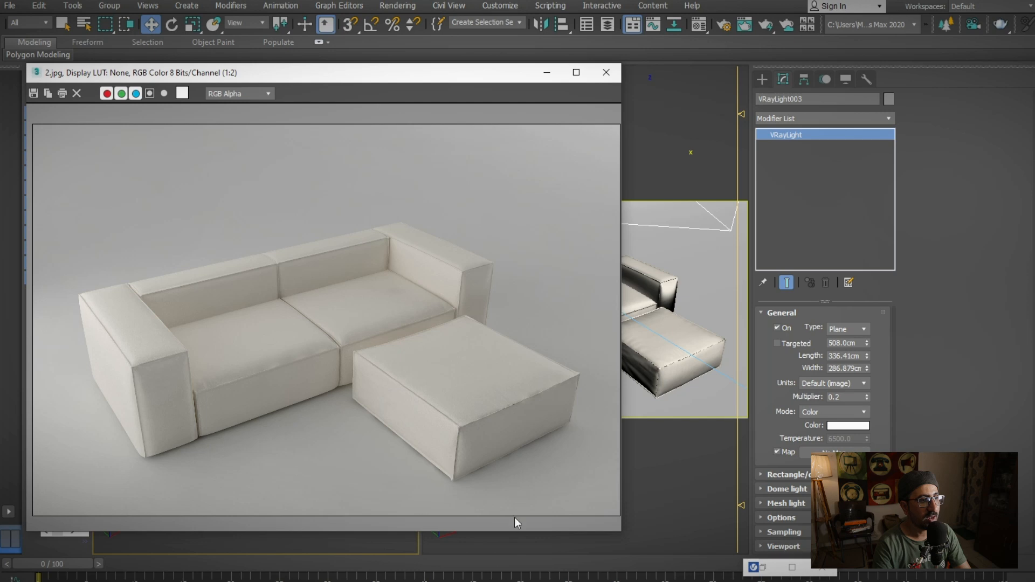
drag(458, 581, 431, 152)
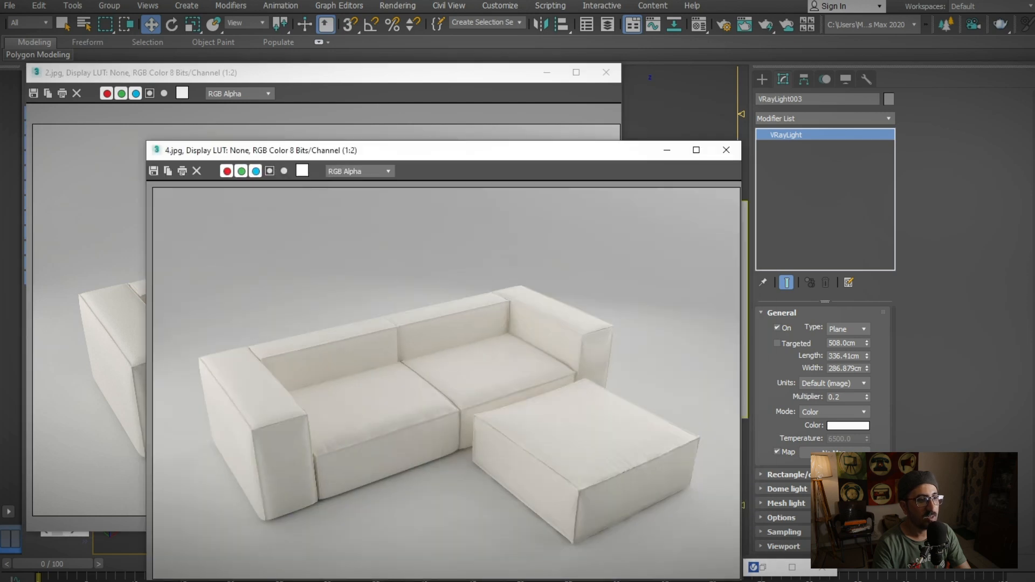
click(668, 153)
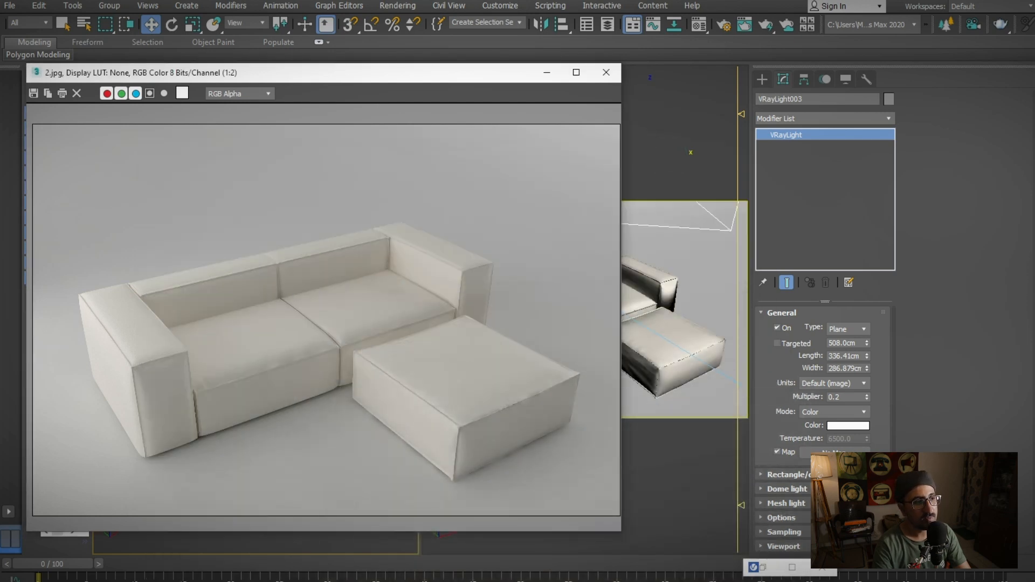
click(469, 580)
drag(576, 124, 696, 306)
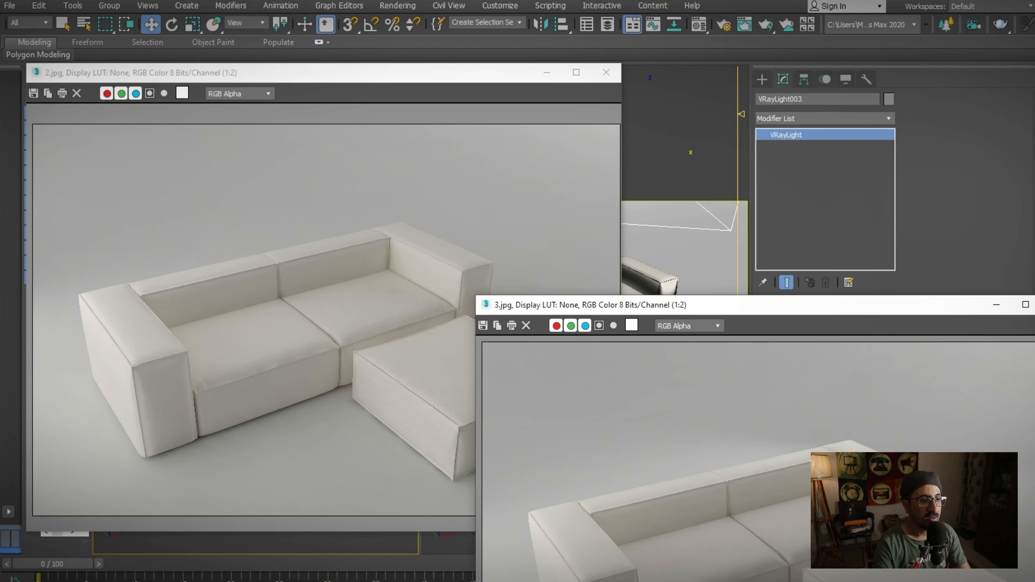
drag(710, 305, 660, 180)
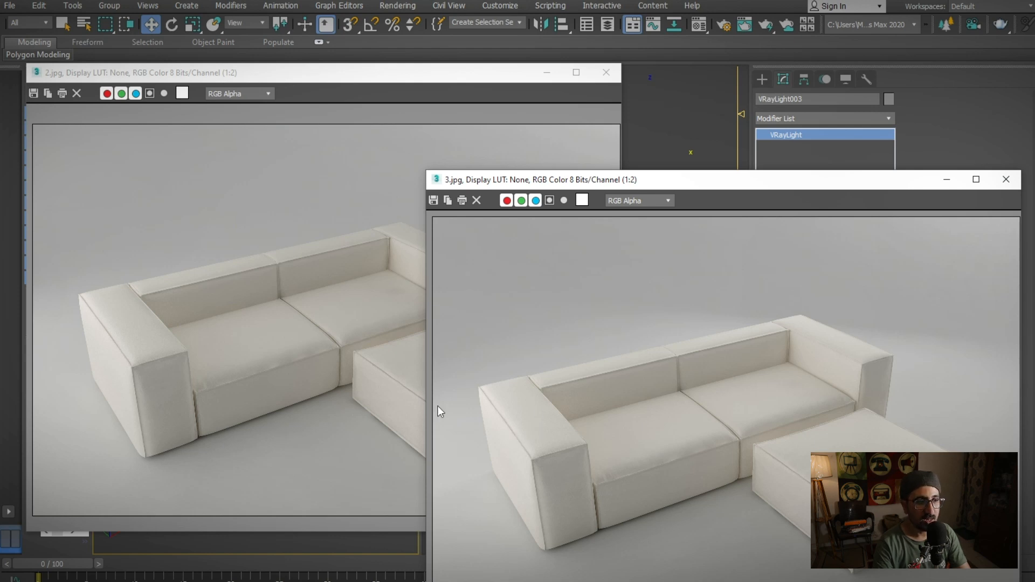
click(144, 355)
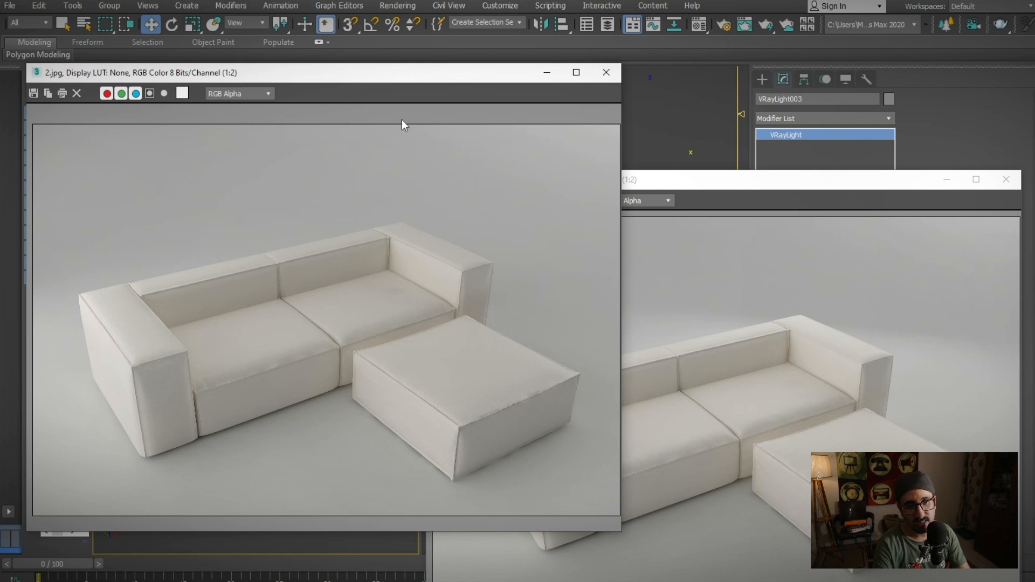
click(826, 338)
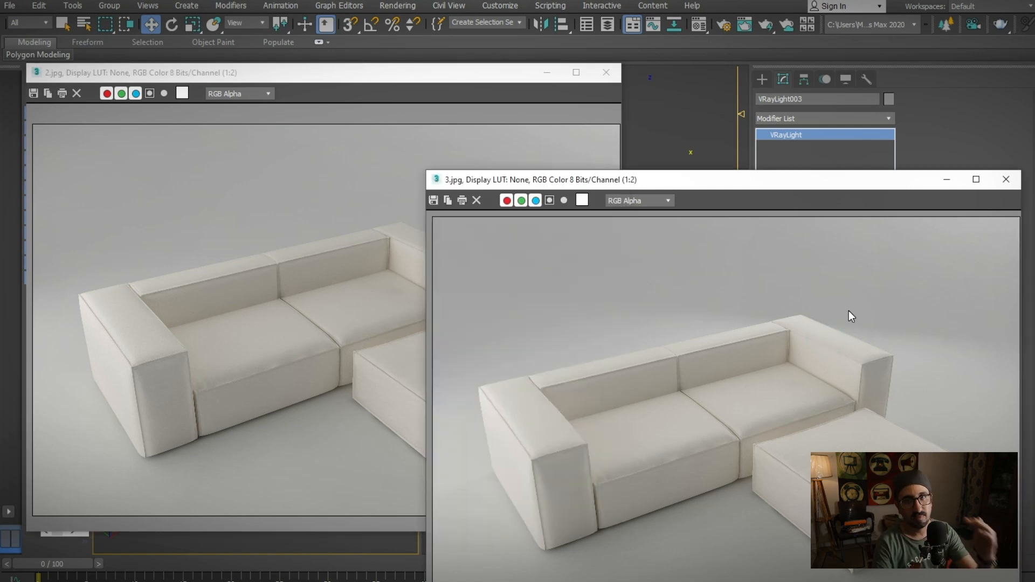
drag(692, 180, 619, 164)
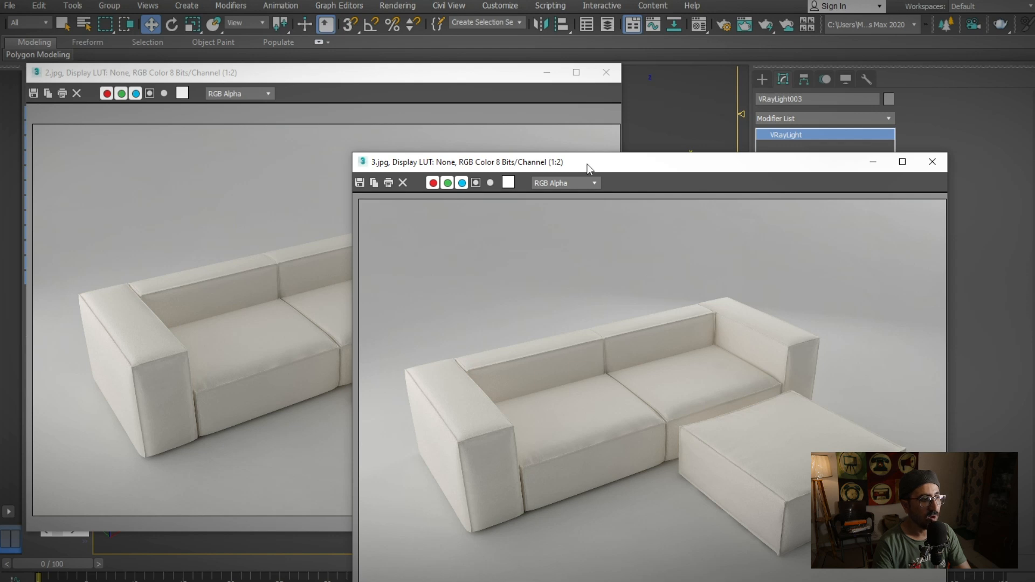
Step: Put the renders 2.jpg and 3.jpg aside and turn on the plane light VRayLight007 on the ottoman side of the sofa
click(555, 67)
drag(574, 169, 248, 394)
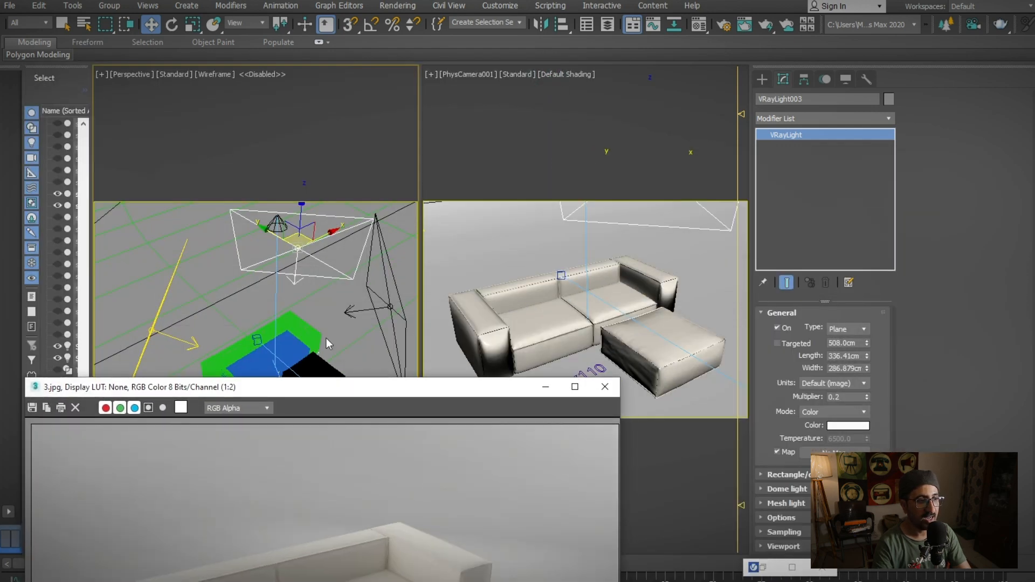
click(391, 304)
alt+middle_drag(392, 304, 280, 302)
click(777, 327)
click(777, 328)
Step: Bring up the saved renders 3.jpg and 4.jpg and place them side by side
drag(386, 384, 505, 76)
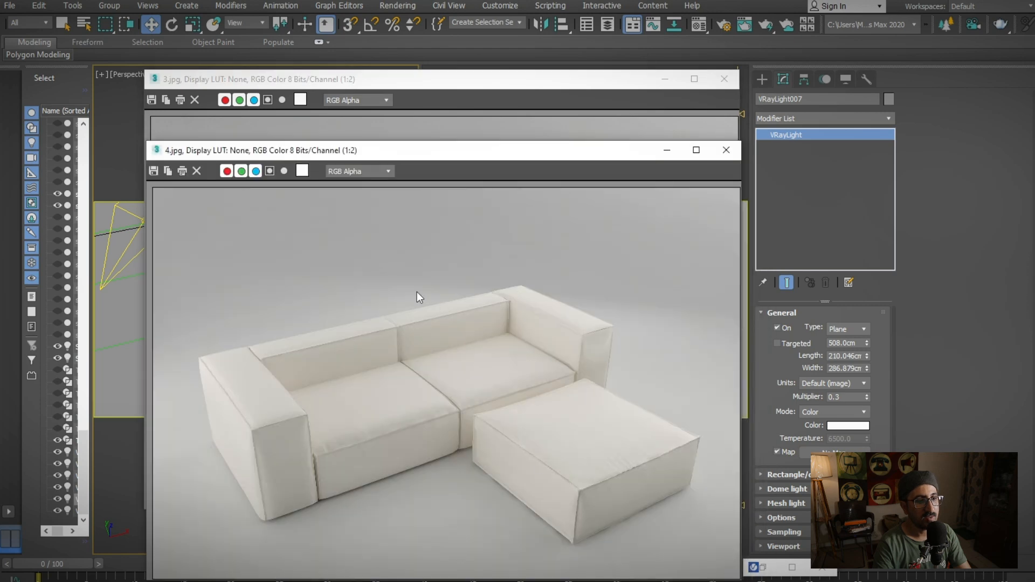
drag(262, 155, 474, 140)
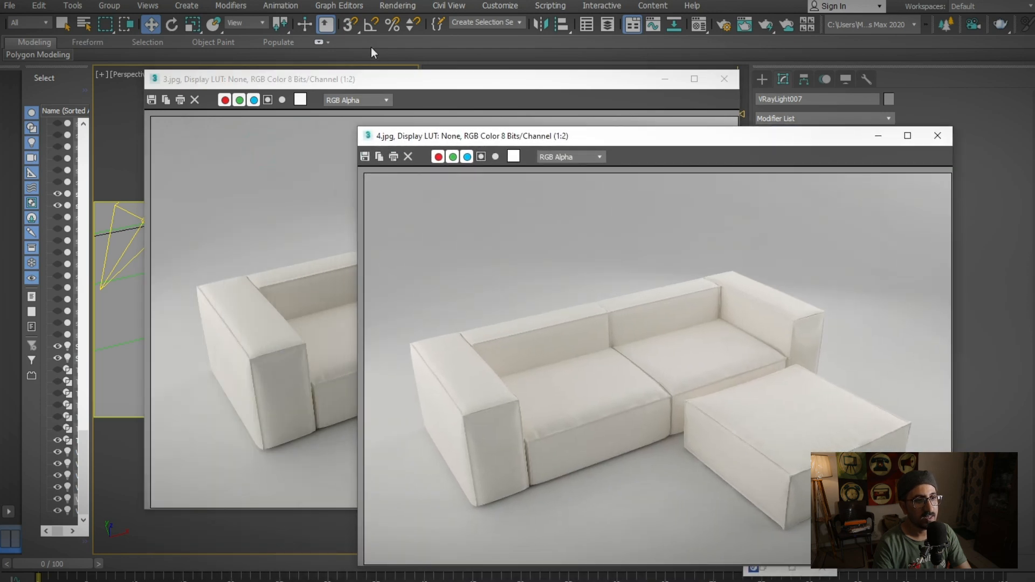
drag(504, 78, 334, 57)
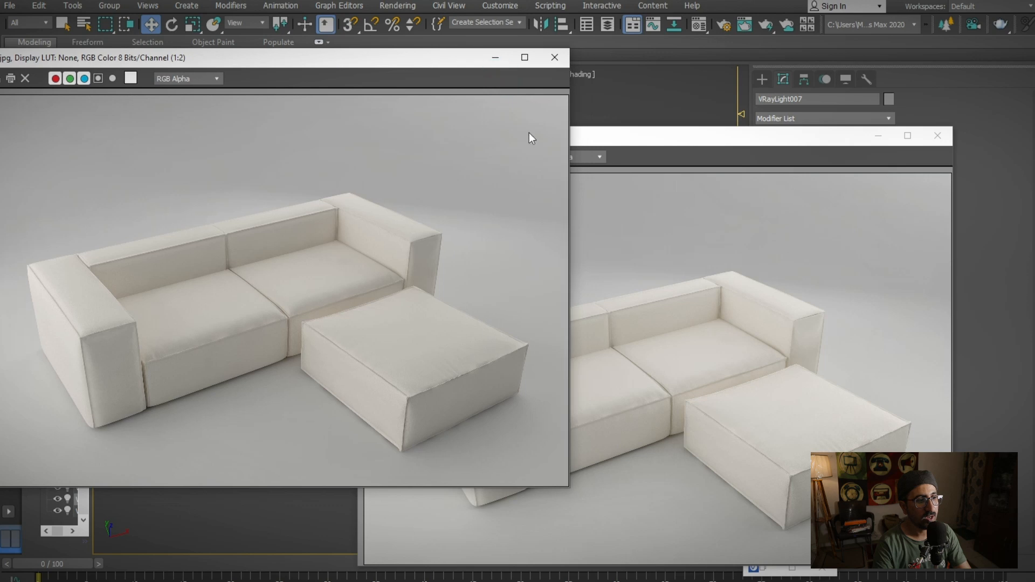
drag(617, 140, 786, 145)
drag(407, 57, 263, 80)
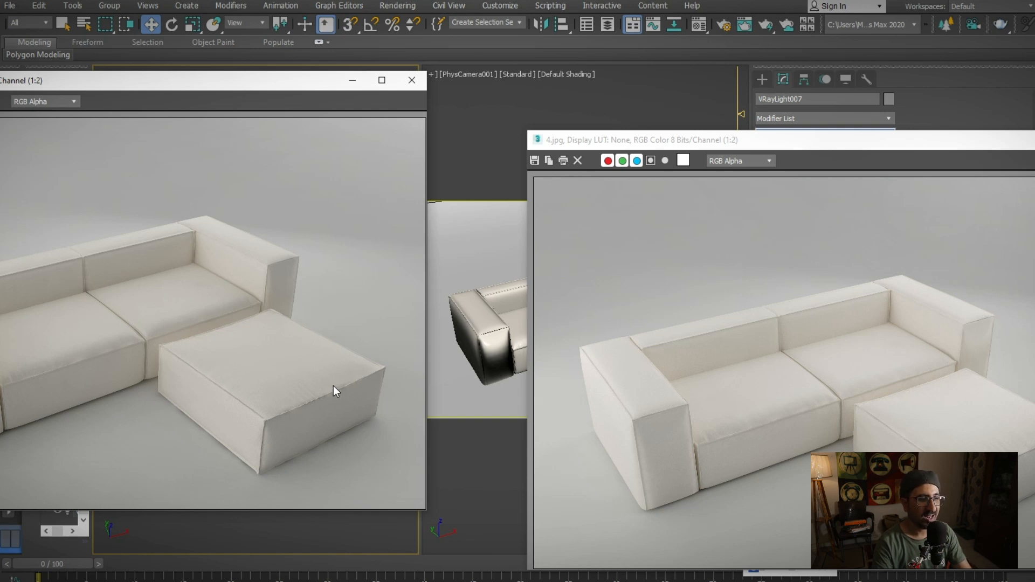
drag(590, 139, 477, 96)
Step: Compare the ottoman's lighting close up at 1:1 in 3.jpg and 4.jpg, then return both to 1:2
scroll(273, 368, up, 1)
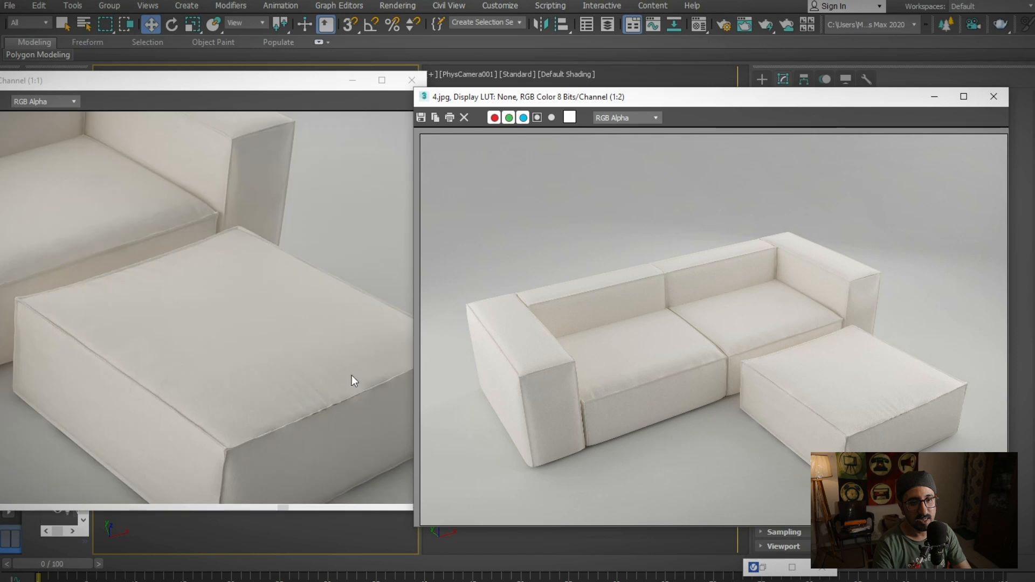
scroll(916, 393, up, 1)
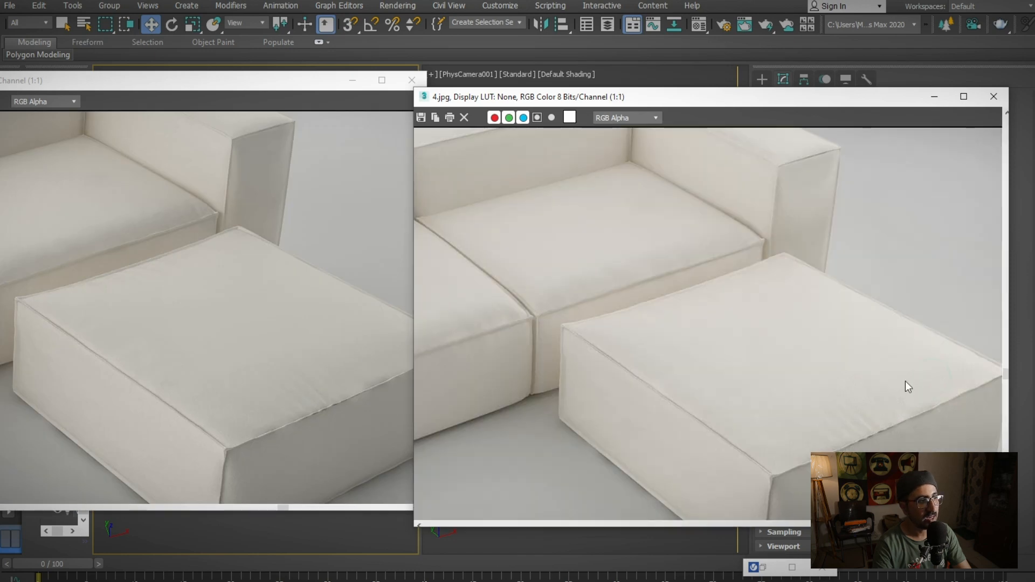
scroll(889, 383, down, 1)
click(259, 250)
scroll(259, 251, down, 1)
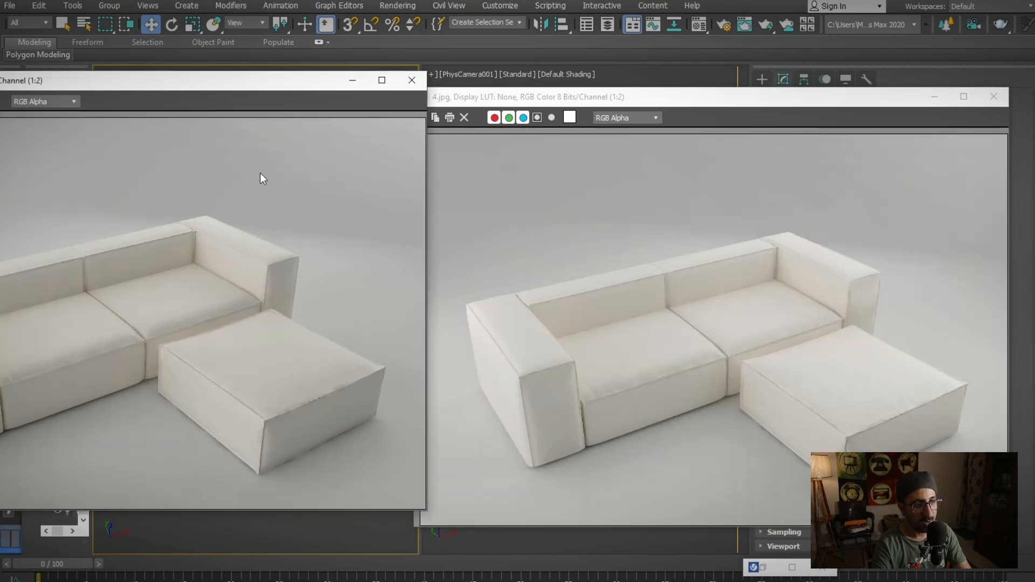
Step: Check the side light's position in Perspective and compare the full sofa in 3.jpg and 4.jpg again
drag(224, 83, 542, 383)
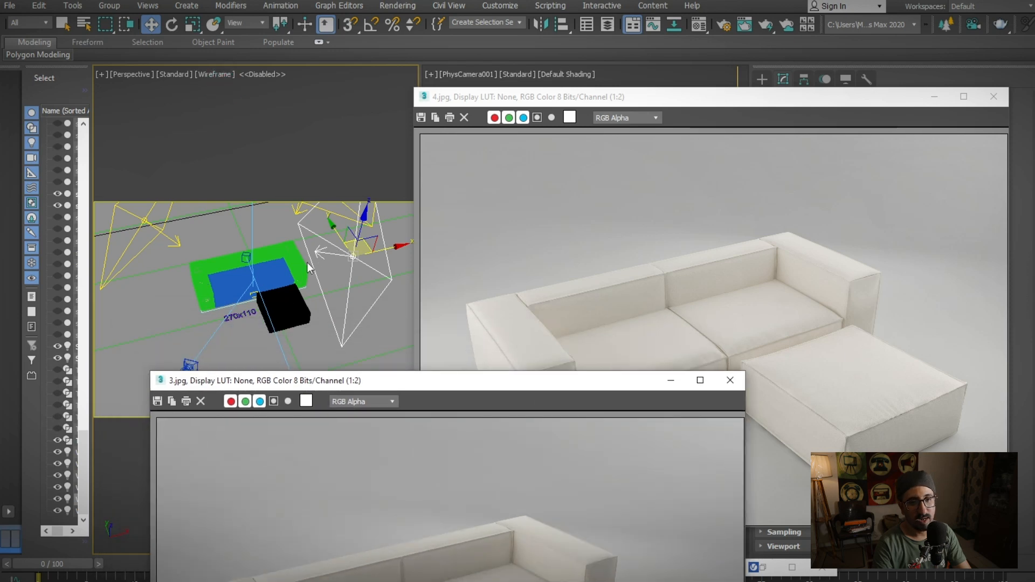
drag(439, 379, 337, 128)
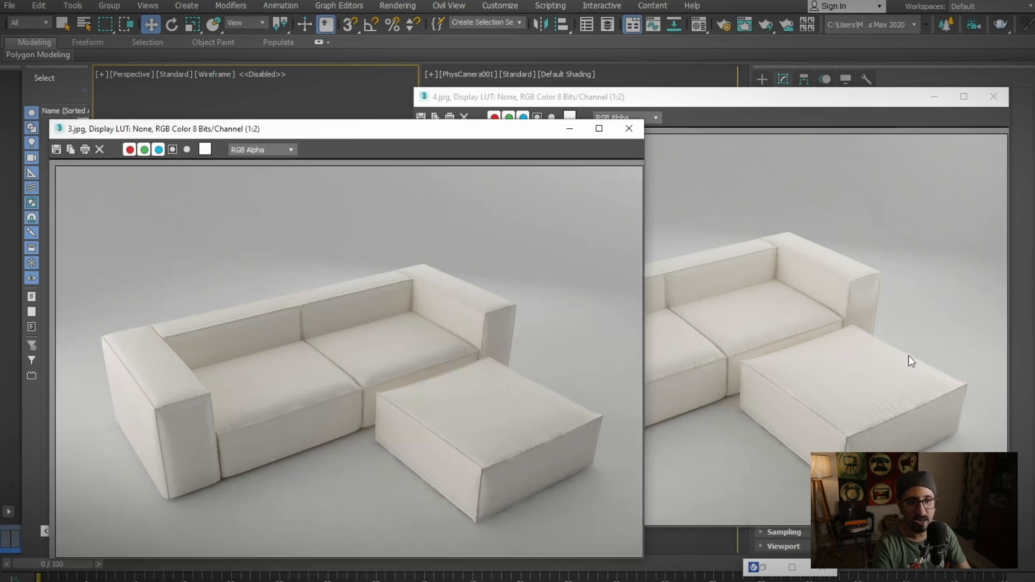
click(843, 338)
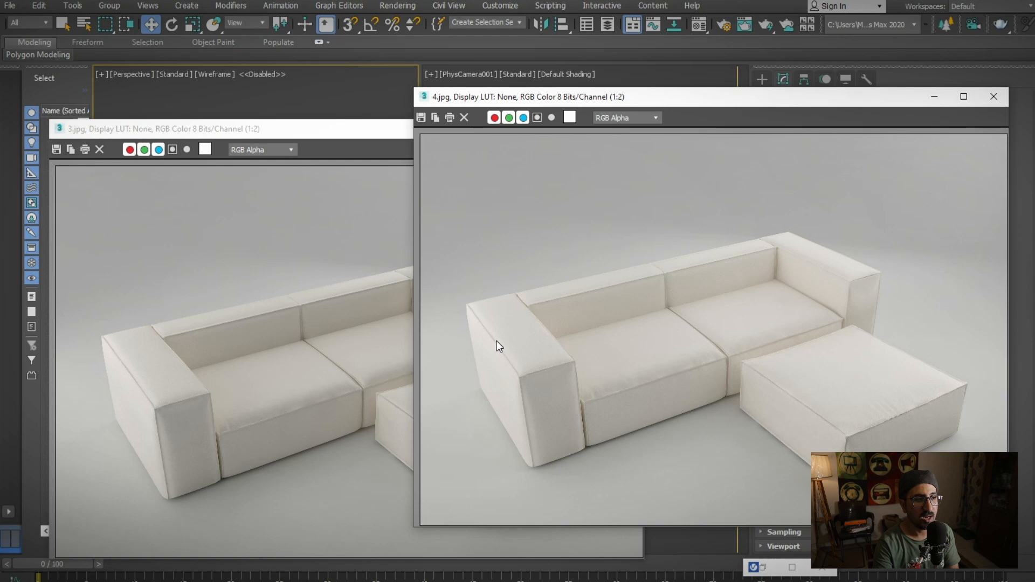
click(361, 318)
Step: Minimize 3.jpg, move 4.jpg clear of the viewports and select the target spotlight Spot001 above the sofa
click(569, 129)
drag(615, 102, 298, 441)
middle_drag(239, 240, 278, 356)
click(286, 308)
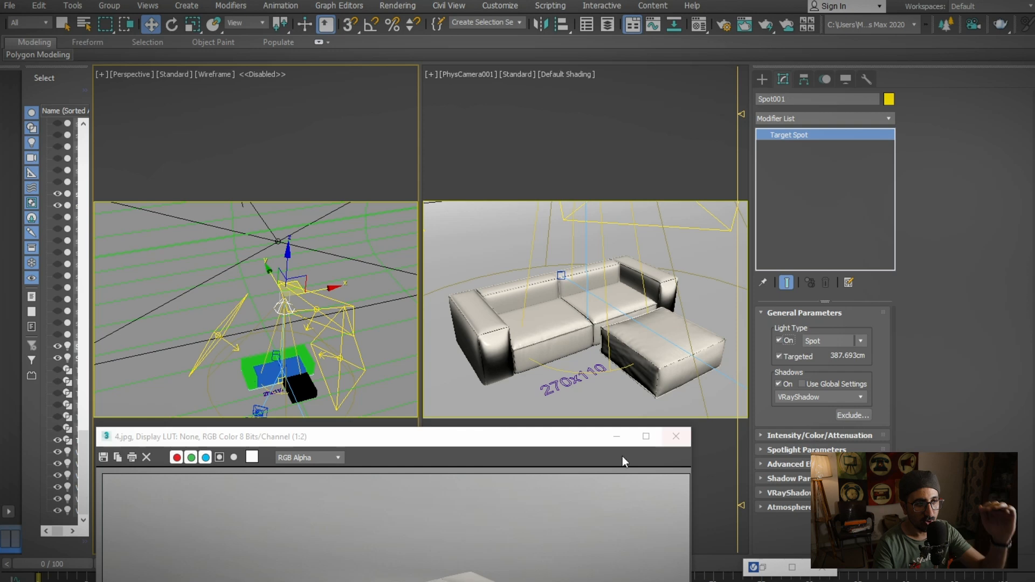
Step: Move 4.jpg clear of the viewports and examine the target spotlight's position above the sofa in Perspective
drag(503, 442, 520, 580)
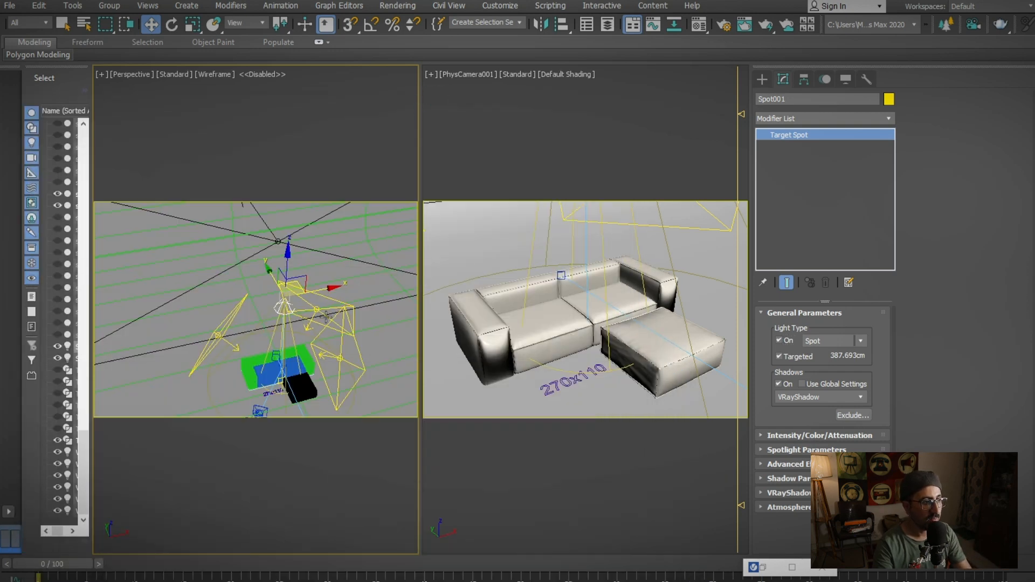
scroll(302, 302, up, 5)
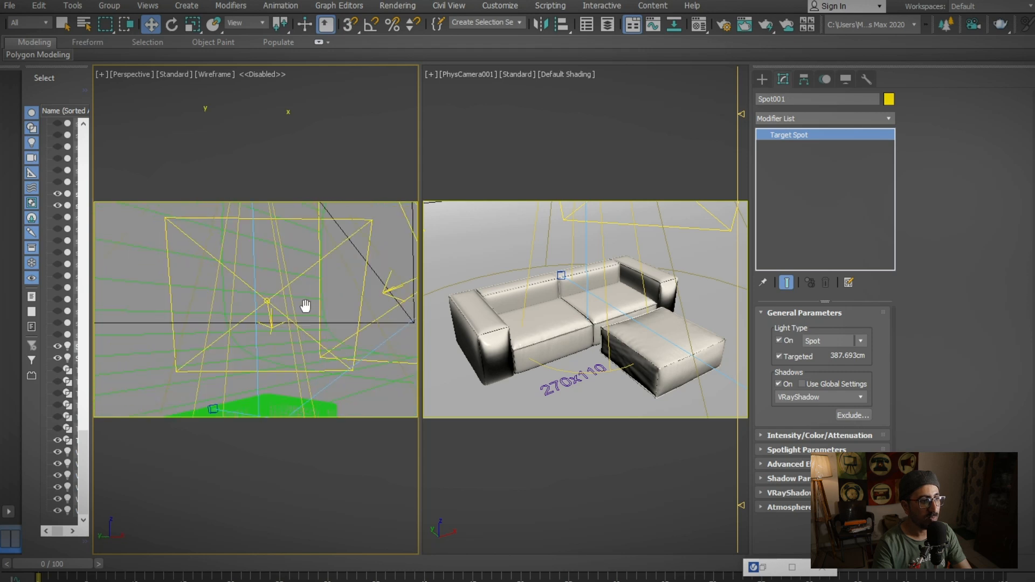
middle_drag(303, 303, 291, 373)
middle_drag(314, 281, 319, 312)
scroll(323, 221, down, 3)
middle_drag(323, 221, 317, 339)
Step: Bring up the saved renders 4.jpg and 5.jpg and arrange them side by side
drag(474, 579, 424, 65)
click(518, 581)
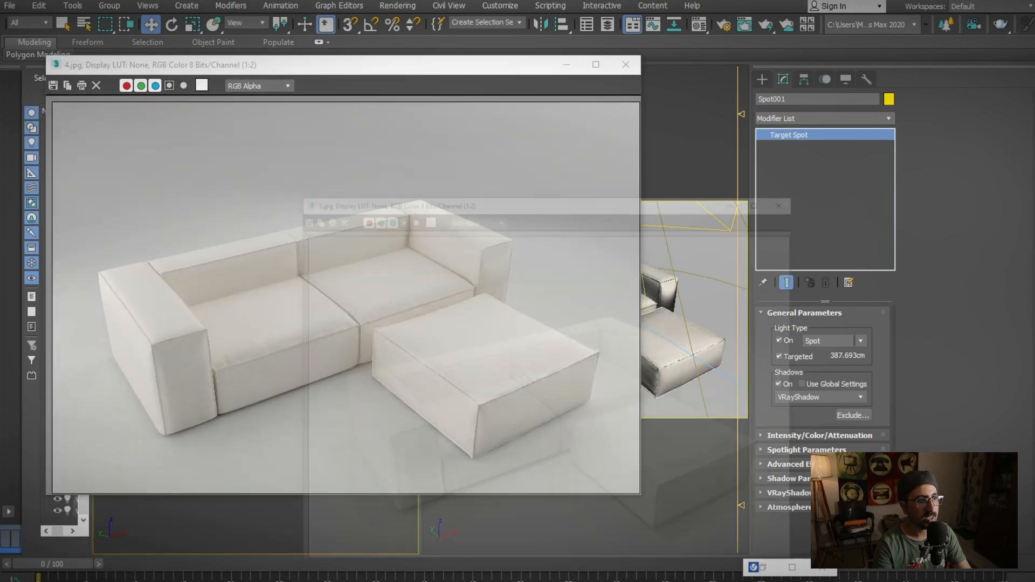
drag(538, 122, 699, 124)
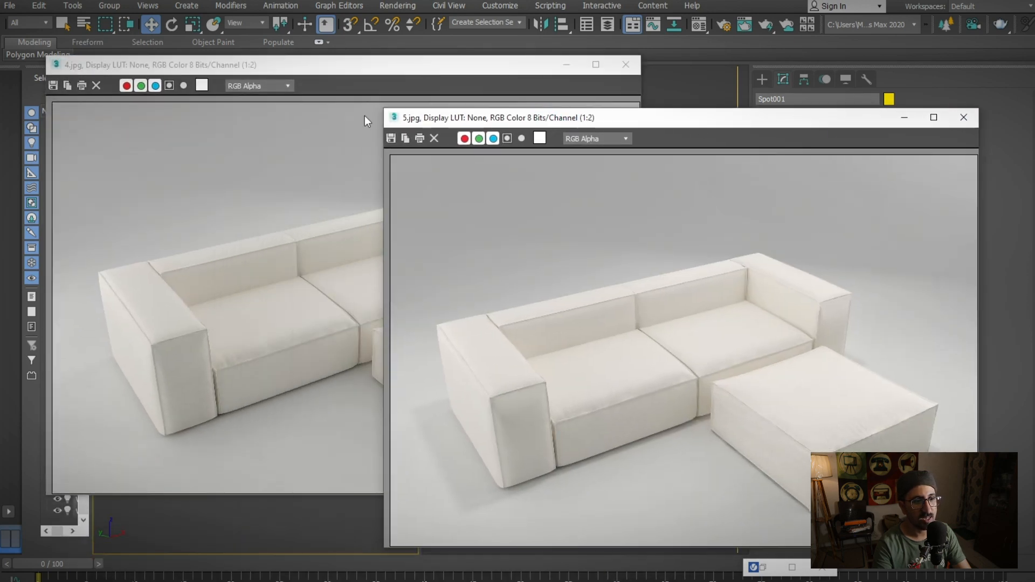
drag(357, 69, 250, 69)
click(614, 123)
drag(614, 124, 677, 113)
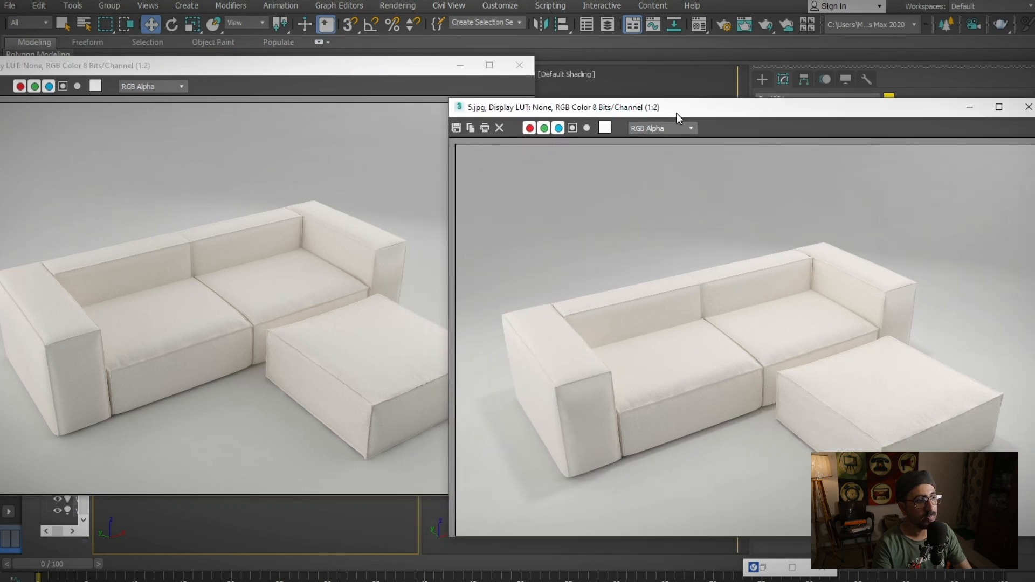
drag(198, 66, 257, 56)
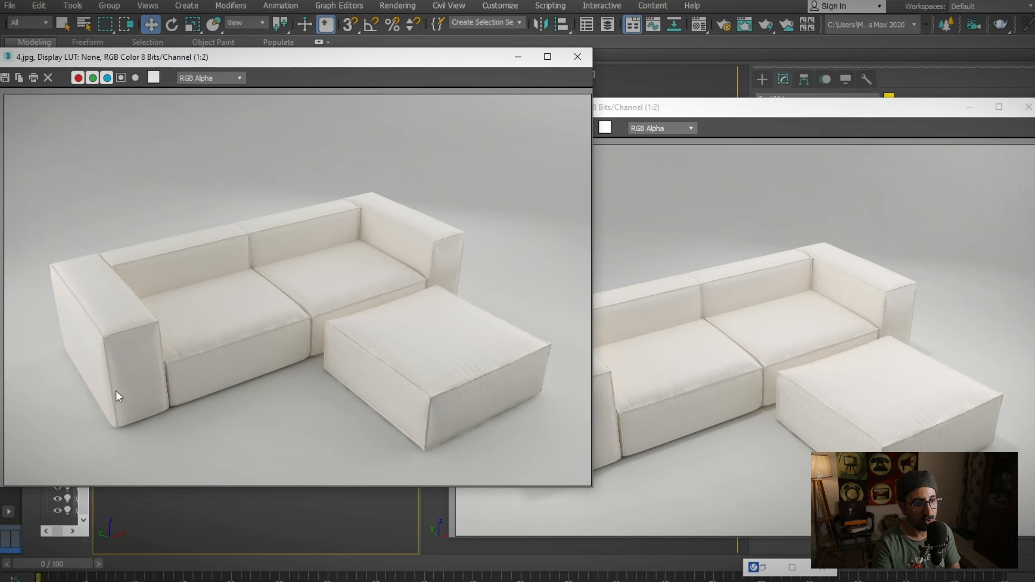
Step: Compare the spotlight's effect on the sofa and its floor shadows in 5.jpg against 4.jpg
click(633, 463)
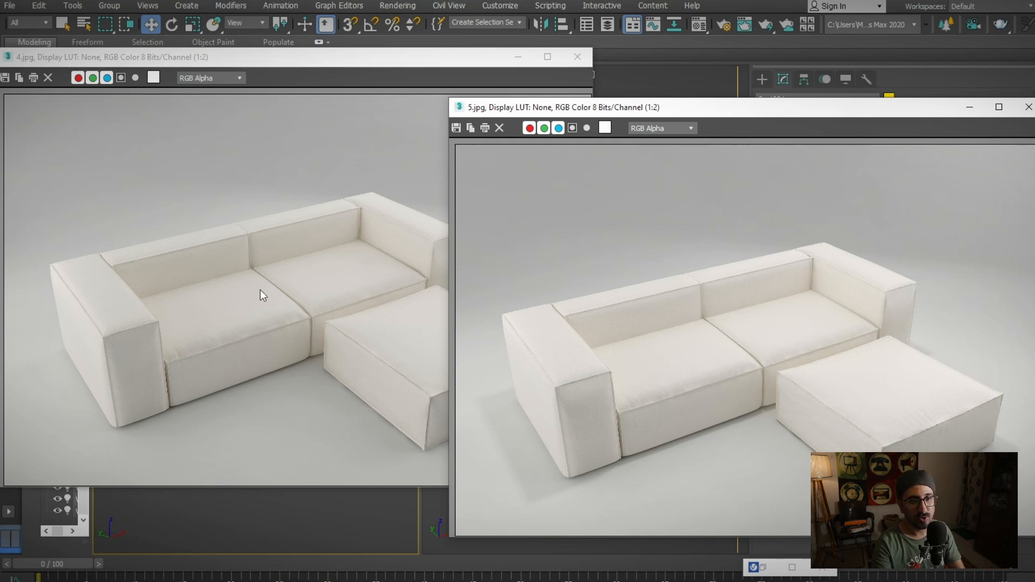
scroll(658, 341, up, 1)
scroll(759, 269, down, 1)
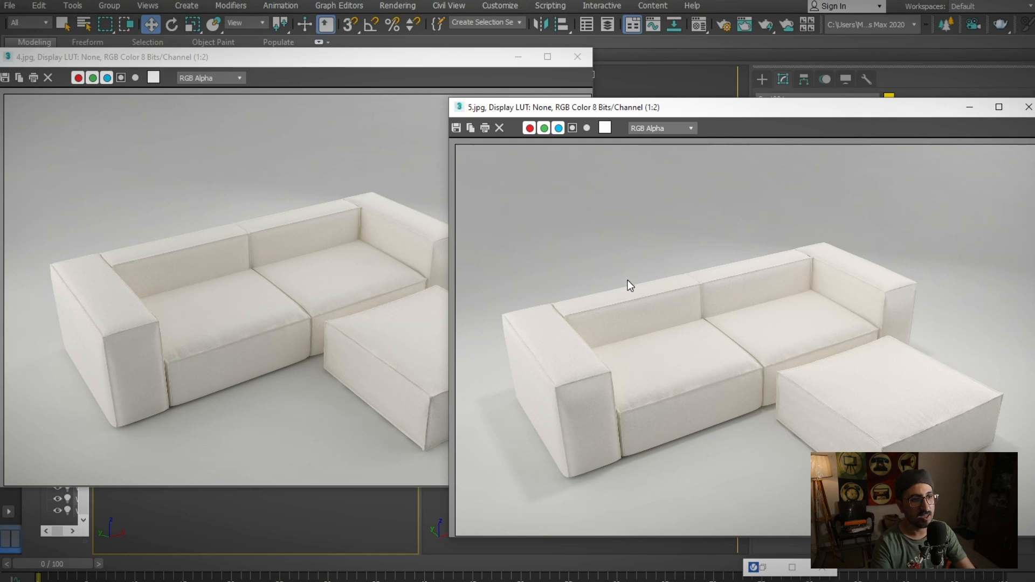
Step: Close 4.jpg and move 5.jpg clear of the viewports
drag(768, 111, 574, 138)
click(576, 56)
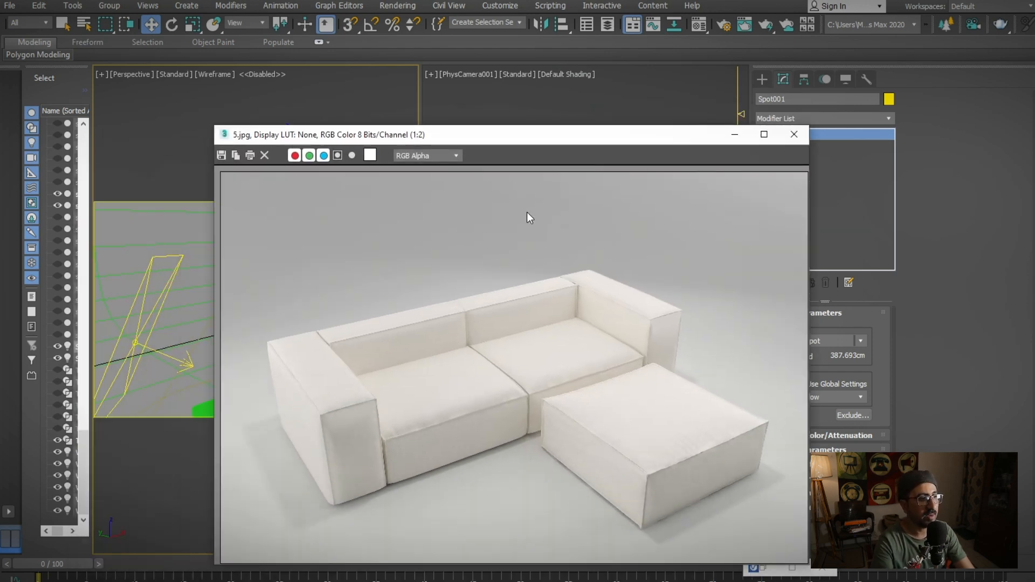
drag(524, 140, 492, 429)
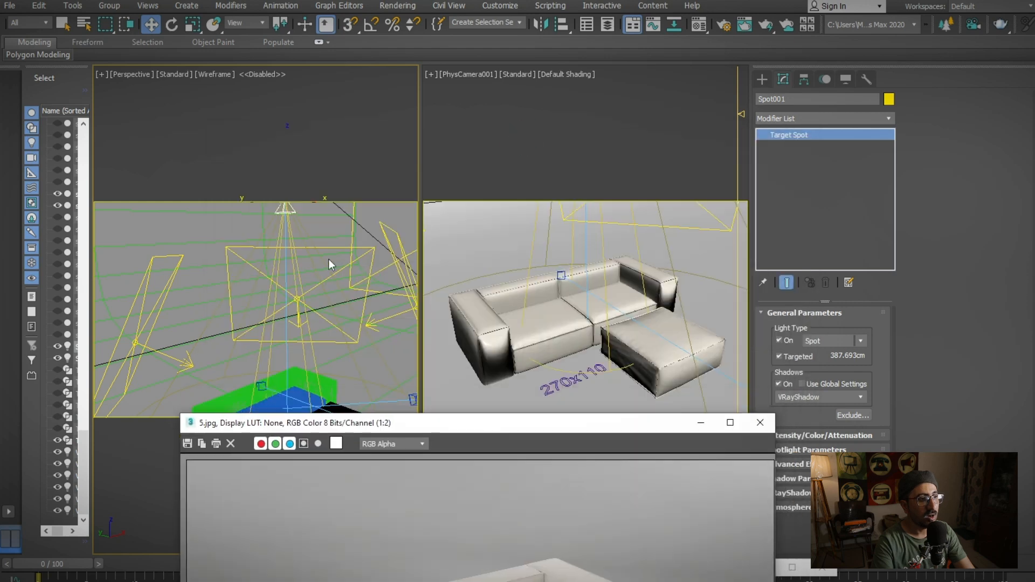
Step: Select the large plane light VRayLight008 in Perspective and turn it on
mouse_move(275, 272)
alt+middle_down()
mouse_move(315, 261)
mouse_move(261, 262)
alt+middle_up()
click(260, 262)
click(321, 268)
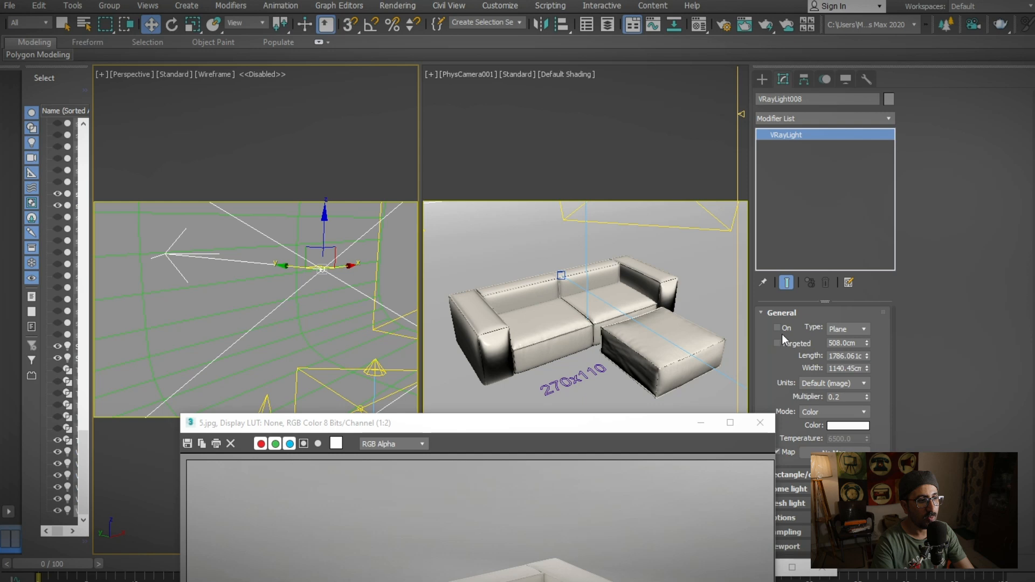
scroll(346, 240, down, 5)
middle_drag(328, 277, 366, 280)
Step: Bring back 5.jpg and restore the V-Ray Frame Buffer, placing the two renders side by side for comparison
drag(498, 426, 456, 62)
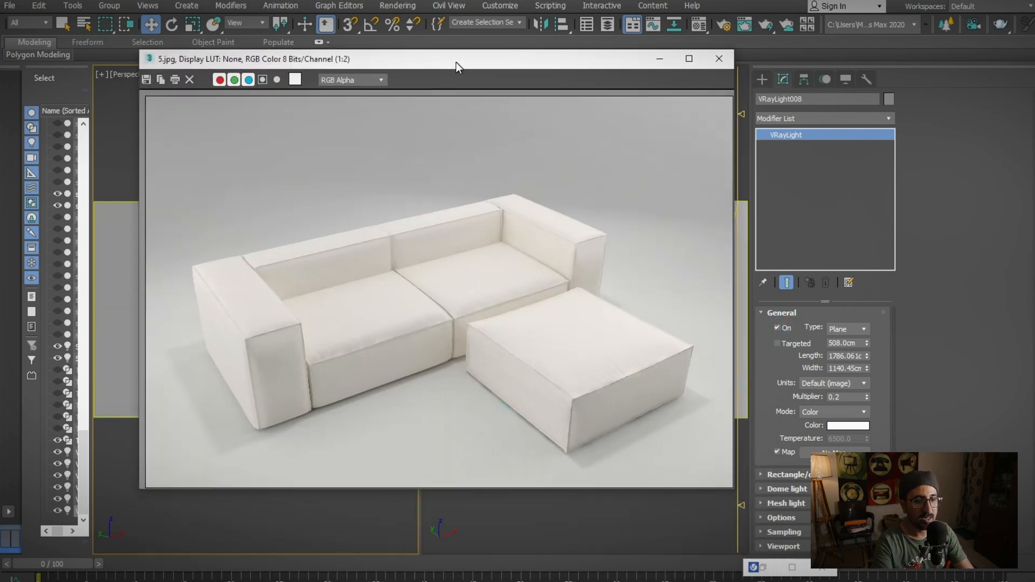
click(762, 568)
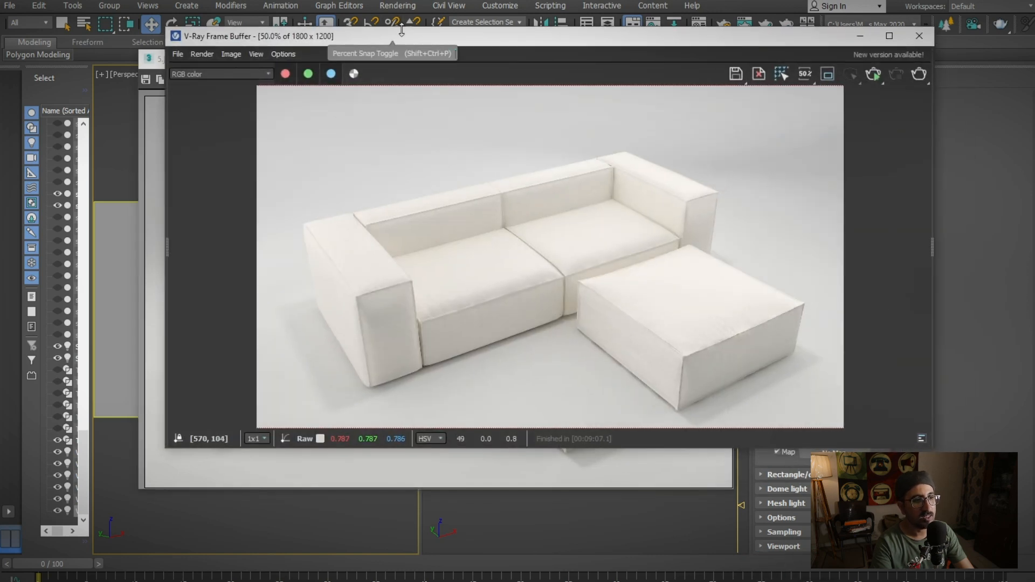
drag(397, 38, 637, 149)
drag(435, 82, 295, 83)
drag(632, 151, 612, 161)
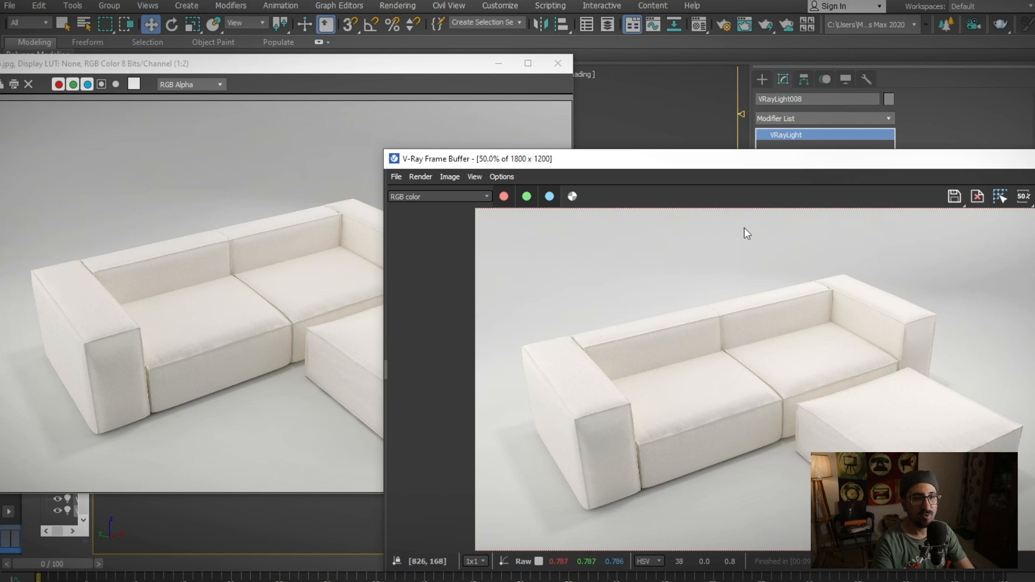
Step: Move the V-Ray Frame Buffer partly over 5.jpg and examine the lighting on the full sofa in the final render
drag(754, 159, 619, 148)
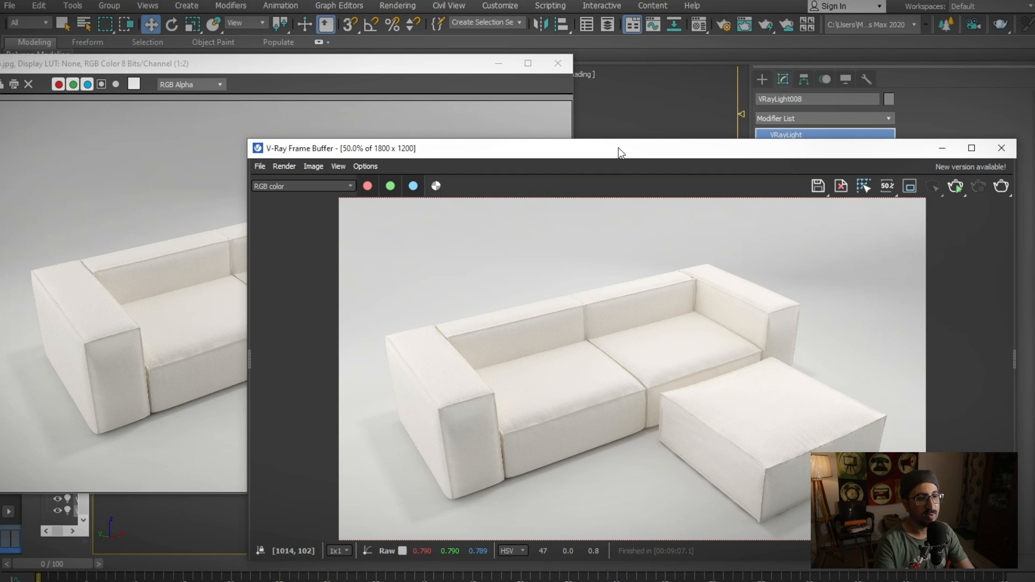
click(555, 146)
drag(555, 146, 492, 133)
click(617, 357)
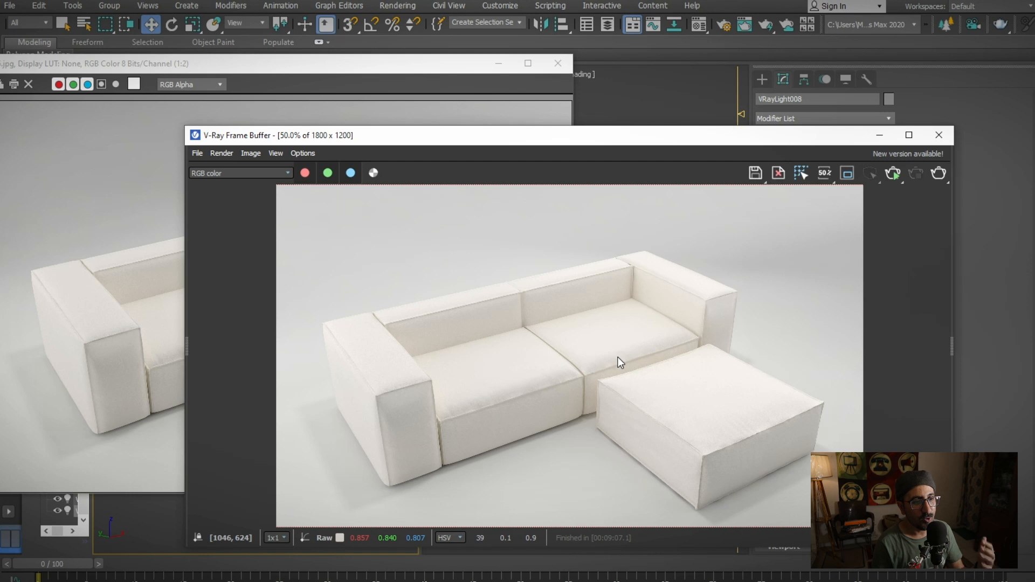